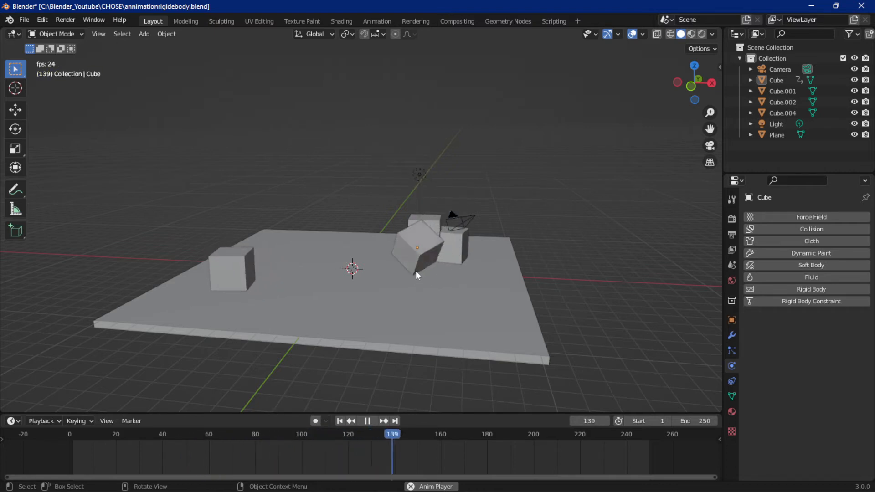
Step: Start a new General file, discarding the unsaved changes to annimationrigidbody.blend
{"action": "left_click", "coordinate": [409, 260]}
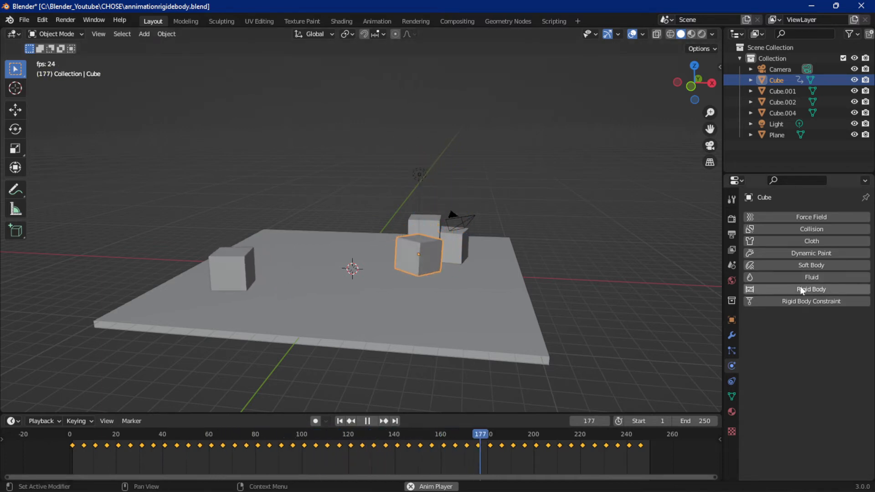
{"action": "left_click", "coordinate": [24, 20]}
{"action": "mouse_move", "coordinate": [111, 32]}
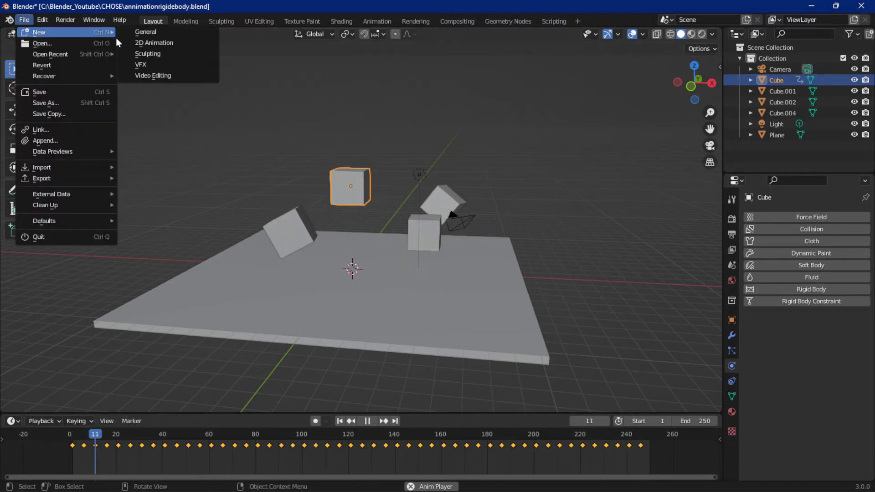
{"action": "left_click", "coordinate": [157, 29]}
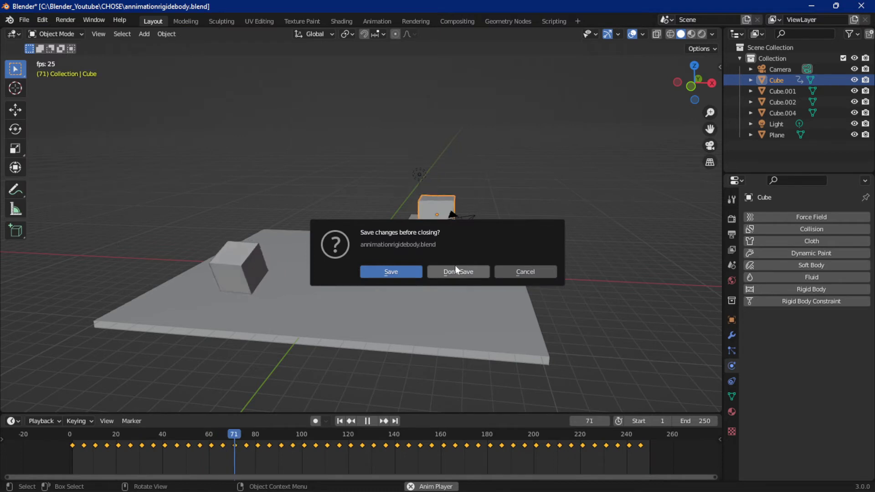
{"action": "left_click", "coordinate": [454, 267]}
{"action": "scroll", "coordinate": [446, 269], "scroll_direction": "down", "scroll_amount": 2}
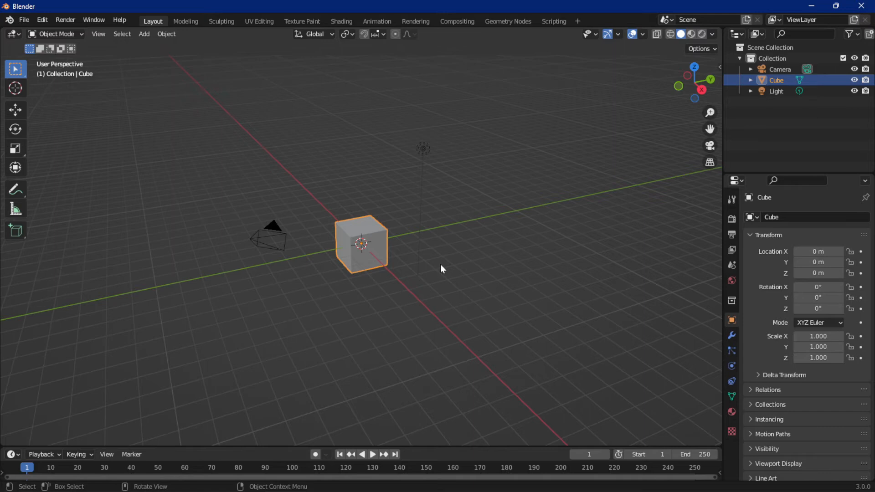
Step: Try rigid body physics on the default cube by previewing its fall, and remove the physics again
{"action": "left_click", "coordinate": [731, 366]}
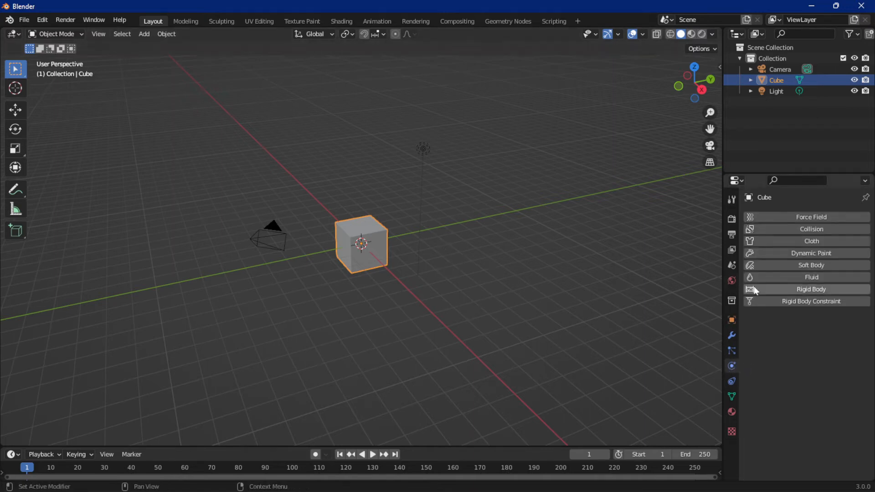
{"action": "left_click", "coordinate": [777, 290]}
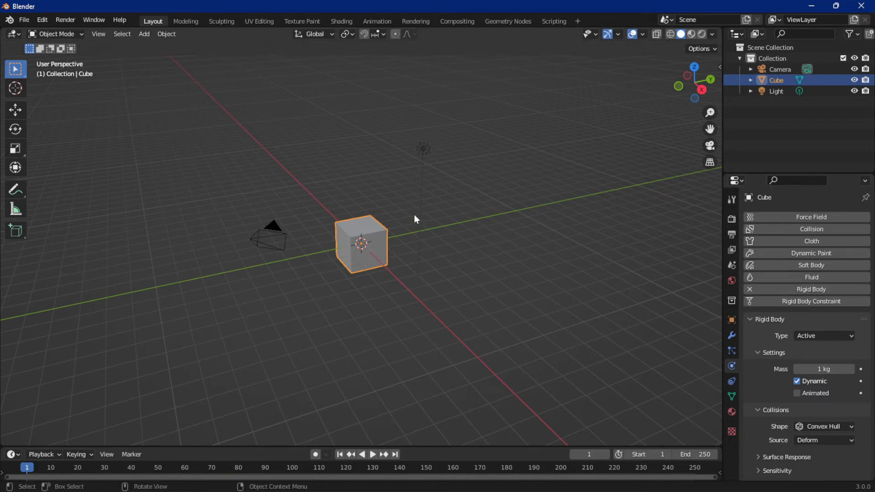
{"action": "key", "text": "space"}
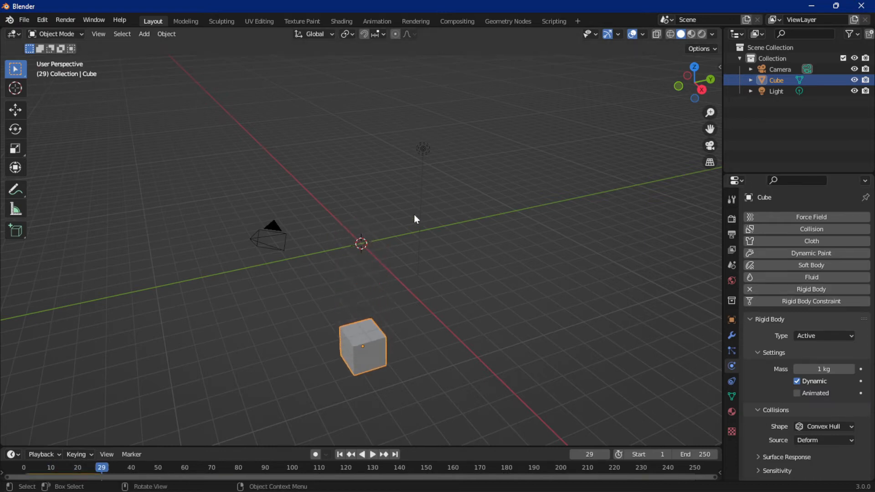
{"action": "key", "text": "Escape"}
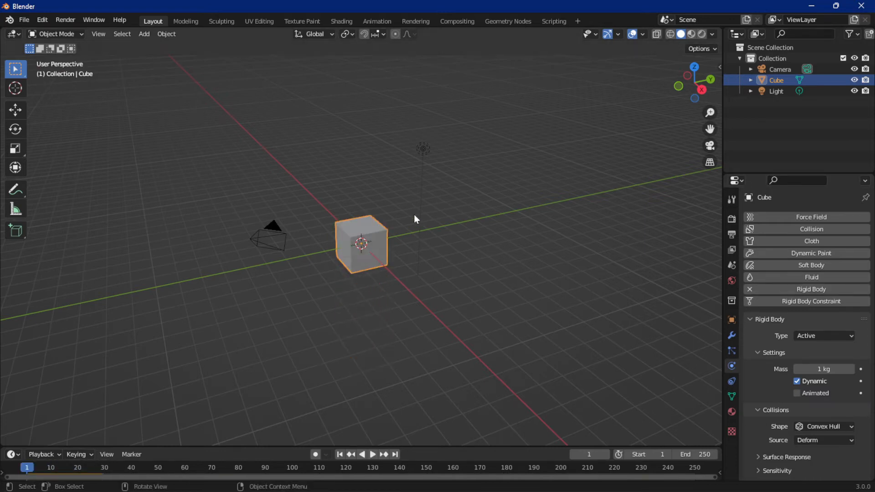
{"action": "left_click", "coordinate": [765, 290]}
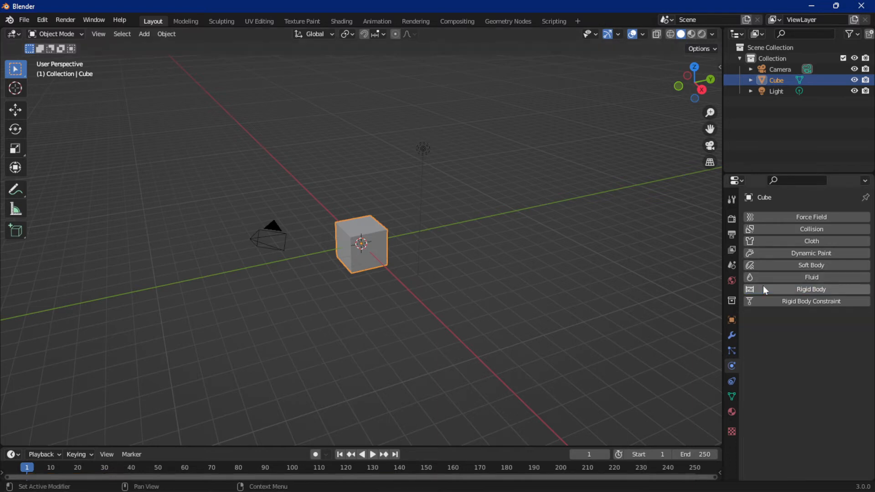
Step: Test the Add Active rigid body command on the cube with a short playback, return to frame 1 and remove the rigid body
{"action": "left_click", "coordinate": [173, 35]}
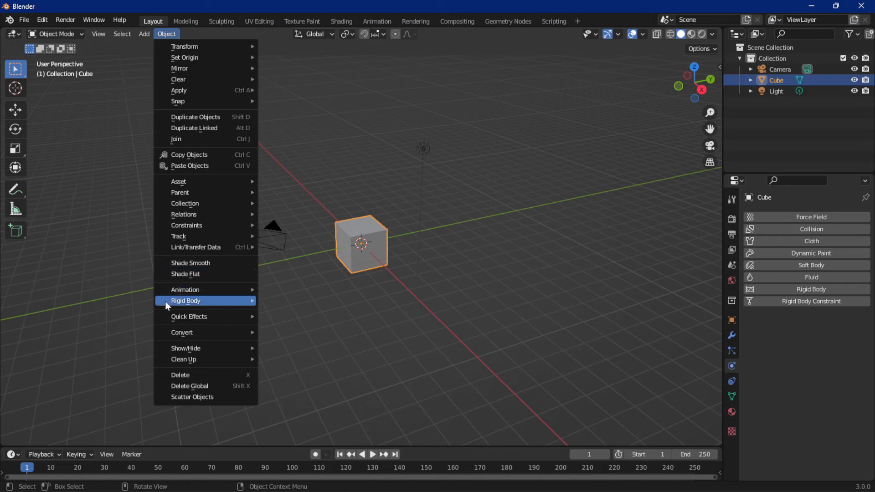
{"action": "mouse_move", "coordinate": [205, 307]}
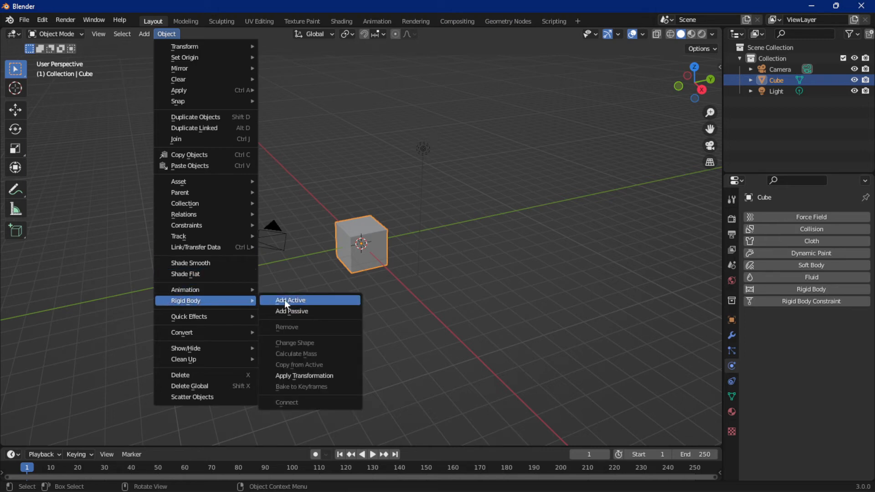
{"action": "left_click", "coordinate": [308, 303]}
{"action": "key", "text": "space"}
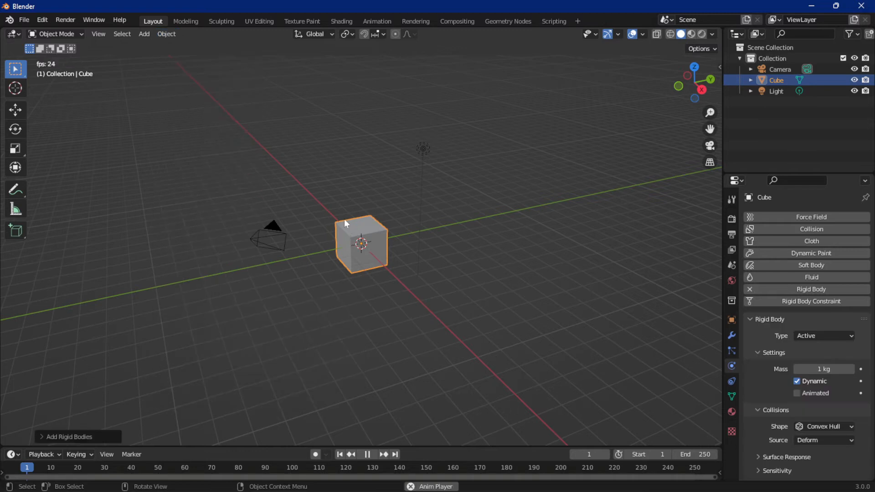
{"action": "key", "text": "space"}
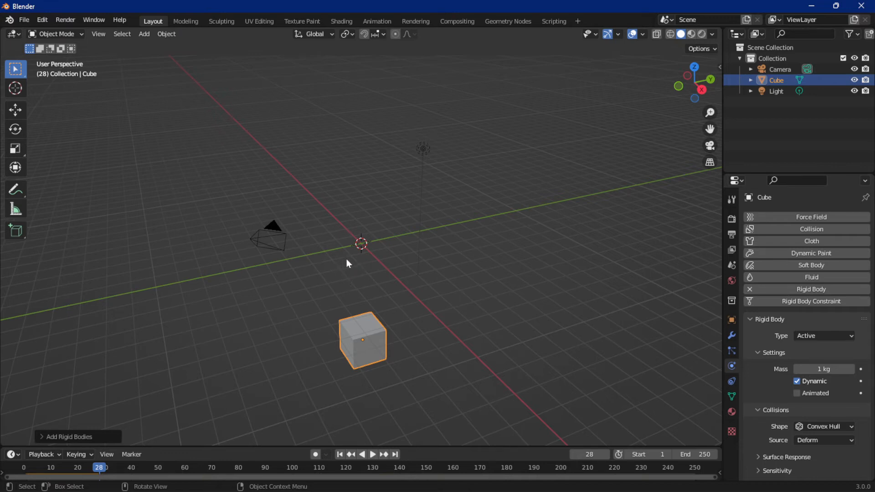
{"action": "key", "text": "shift+Left"}
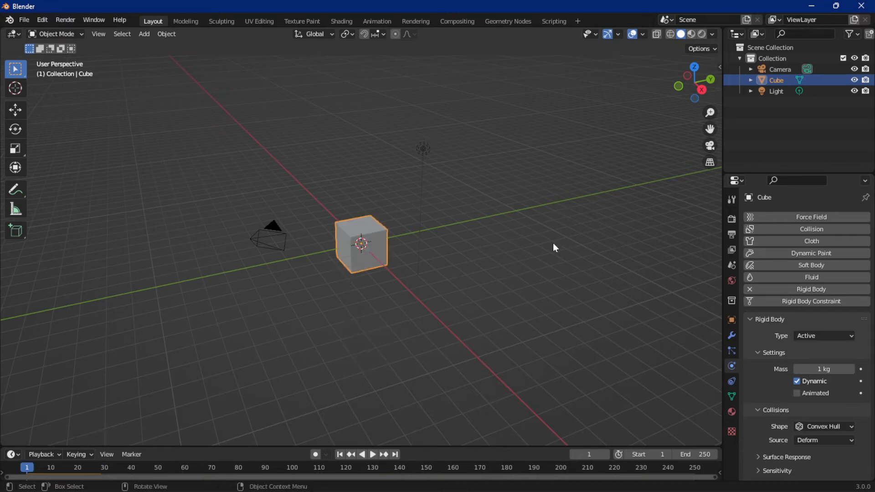
{"action": "left_click", "coordinate": [750, 289]}
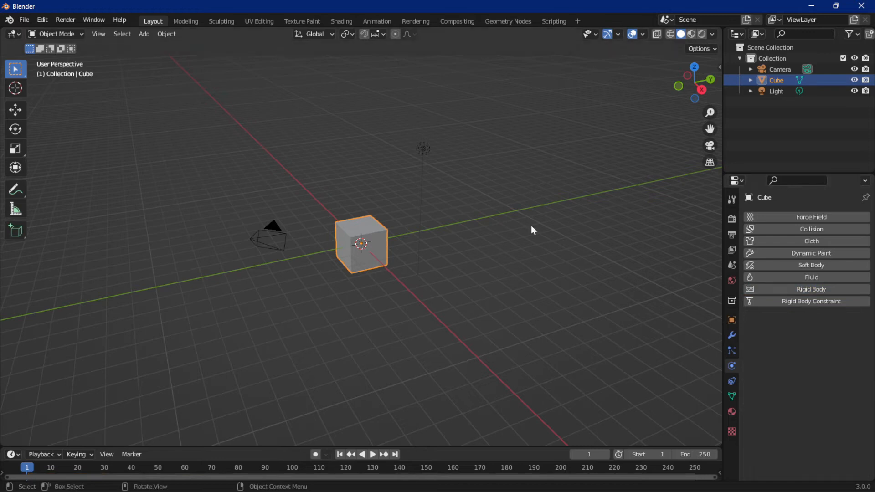
Step: Move the cube straight up along the Z axis, well above the grid floor
{"action": "key", "text": "g"}
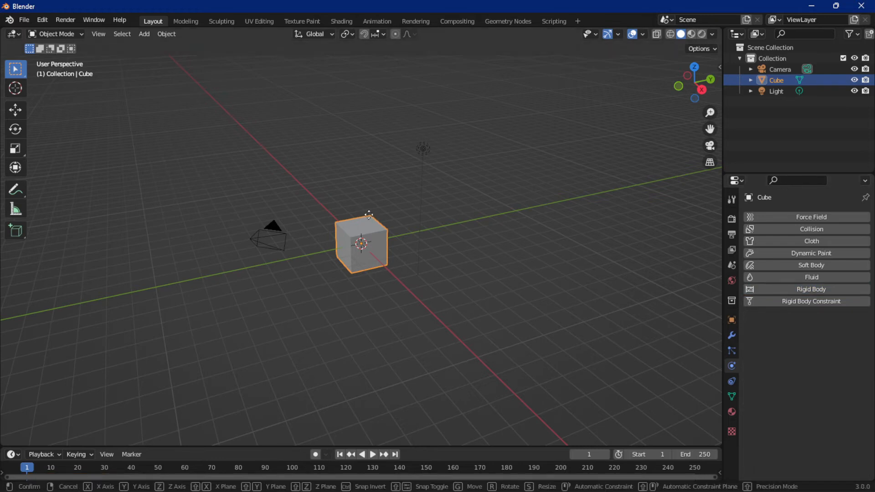
{"action": "key", "text": "z"}
{"action": "left_click", "coordinate": [378, 64]}
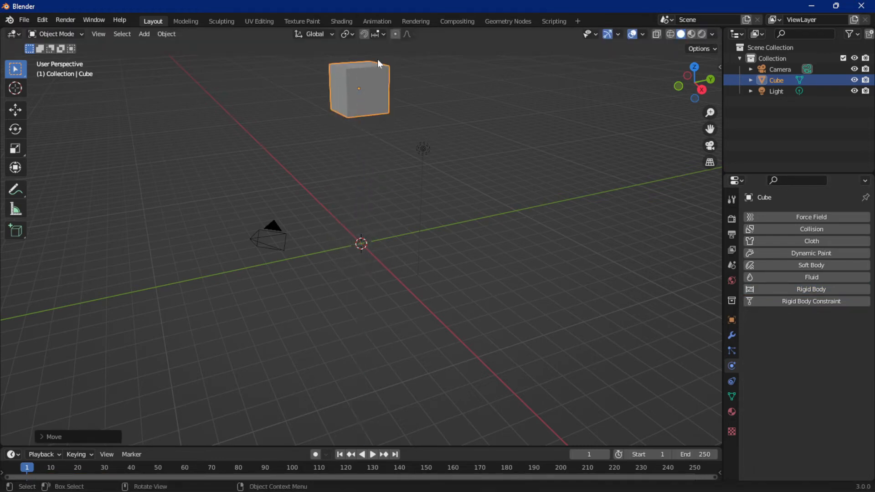
{"action": "middle_click_drag", "start_coordinate": [385, 101], "coordinate": [385, 90]}
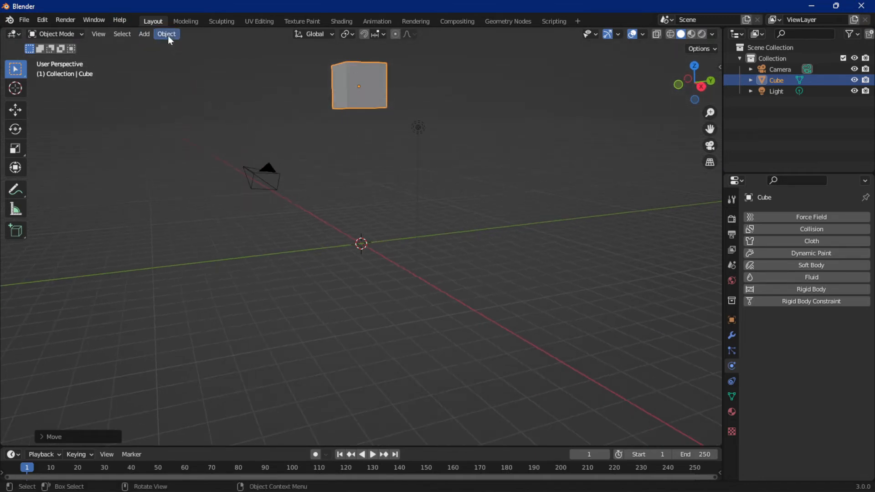
Step: Add a plane mesh at the origin and scale it uniformly by about 10.67 as a floor below the cube
{"action": "left_click", "coordinate": [144, 33]}
{"action": "mouse_move", "coordinate": [214, 46]}
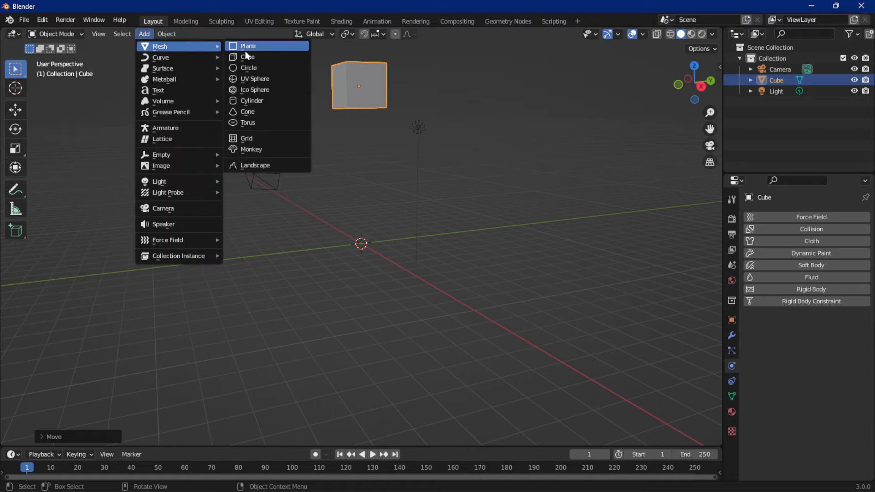
{"action": "left_click", "coordinate": [265, 46]}
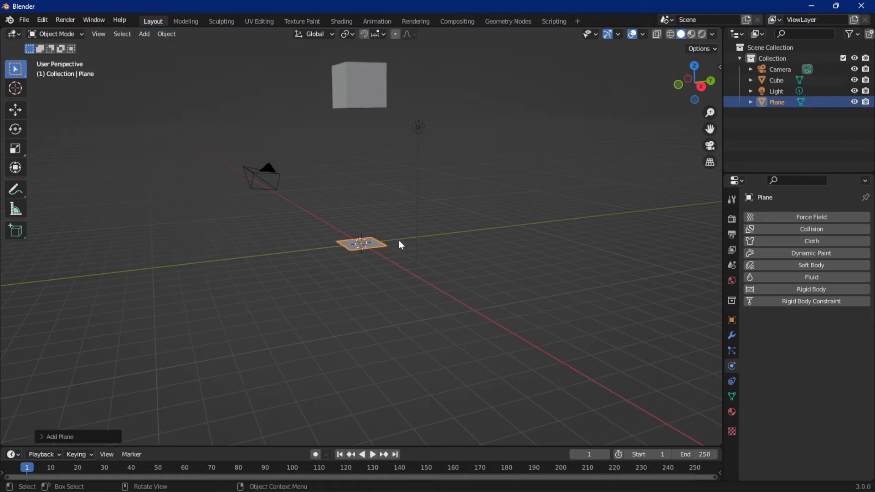
{"action": "key", "text": "s"}
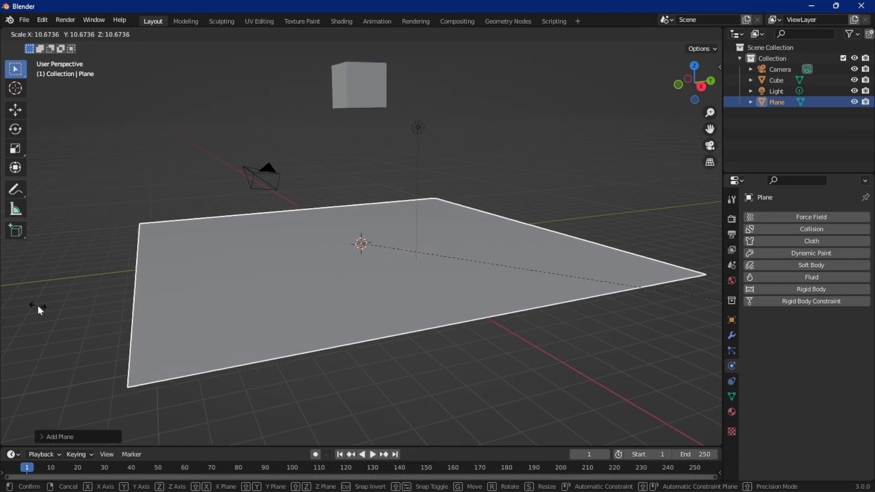
{"action": "left_click", "coordinate": [37, 309]}
Step: Start the Shortcut VUr add-on so that pressed keys are displayed in the viewport
{"action": "key", "text": "n"}
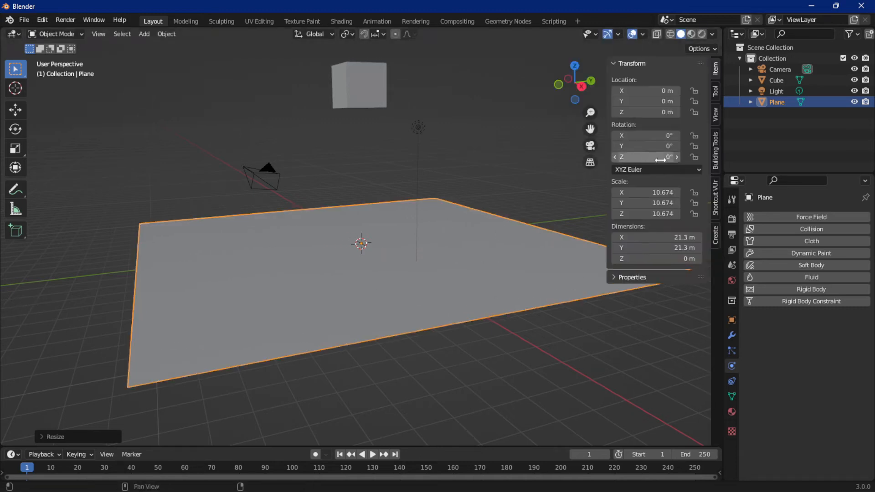
{"action": "left_click", "coordinate": [716, 199]}
{"action": "left_click", "coordinate": [637, 79]}
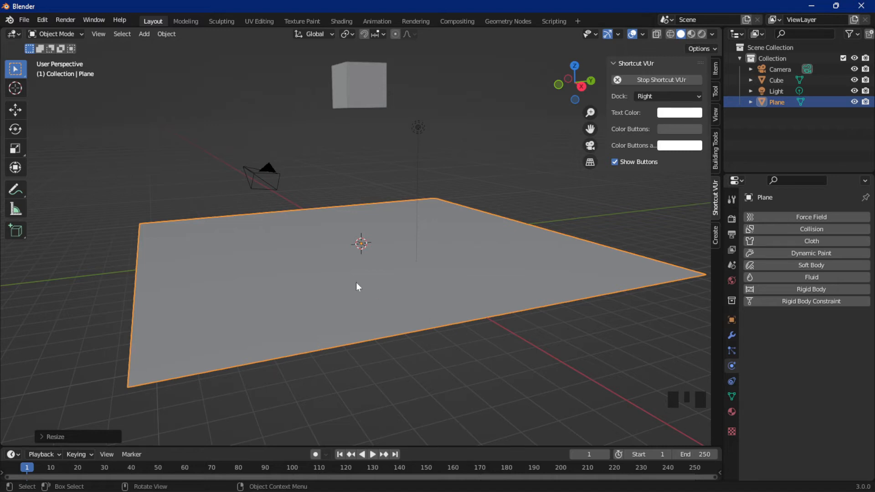
{"action": "key", "text": "n"}
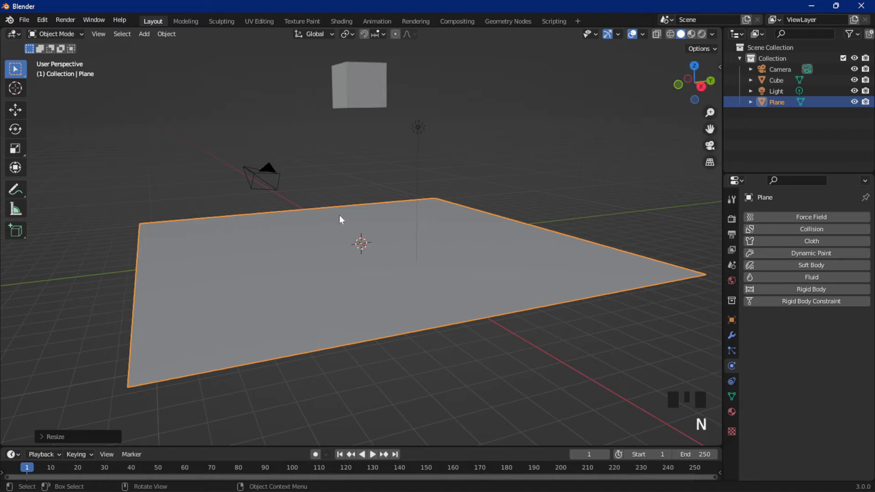
Step: Play the animation briefly without any physics assigned and return to frame 1
{"action": "key", "text": "space"}
{"action": "key", "text": "space"}
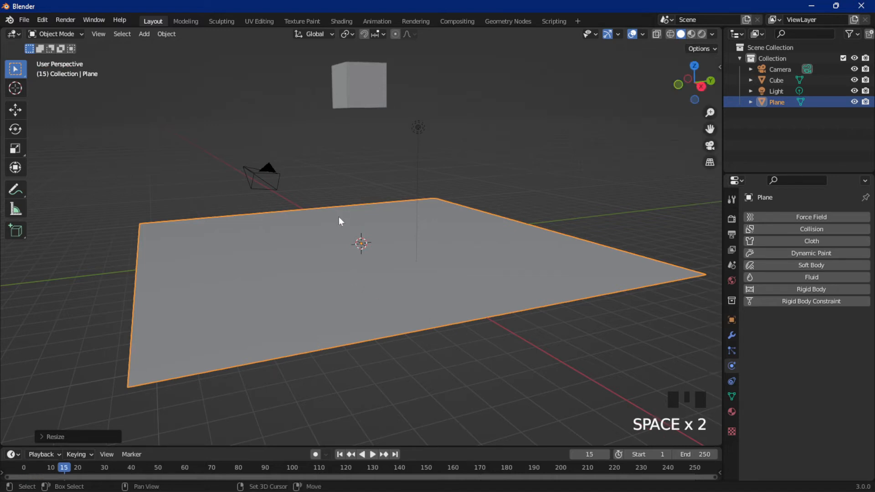
{"action": "key", "text": "shift+Left"}
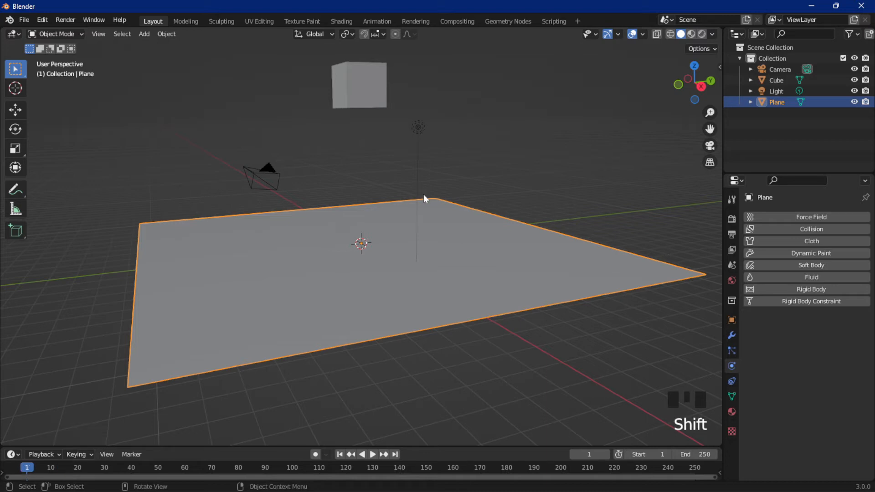
Step: Add rigid body physics to the plane and set its type to Passive
{"action": "left_click", "coordinate": [765, 292]}
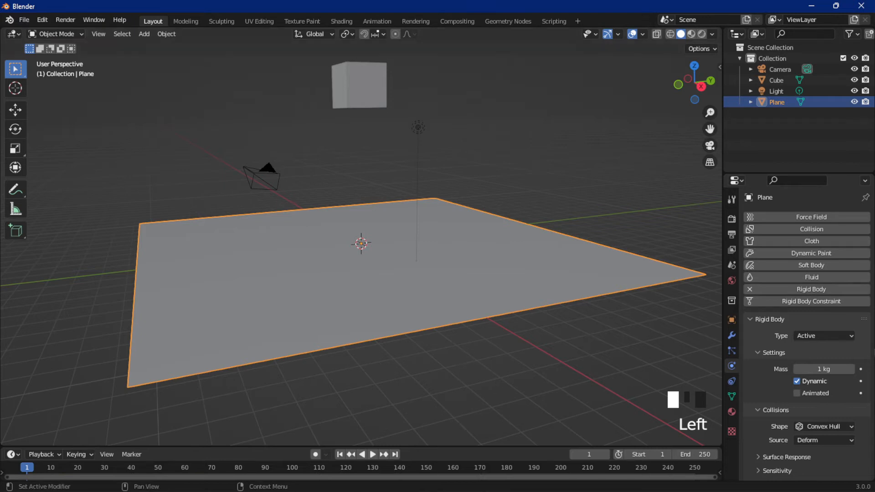
{"action": "left_click", "coordinate": [813, 336]}
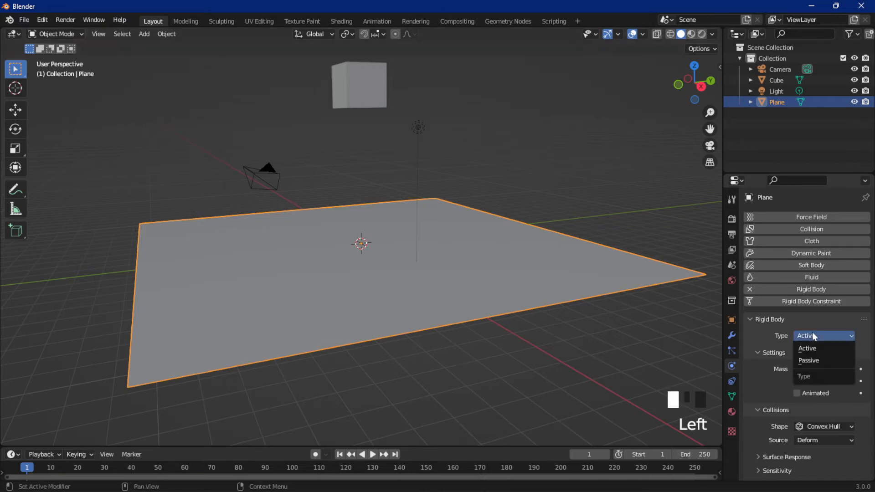
{"action": "left_click", "coordinate": [807, 360]}
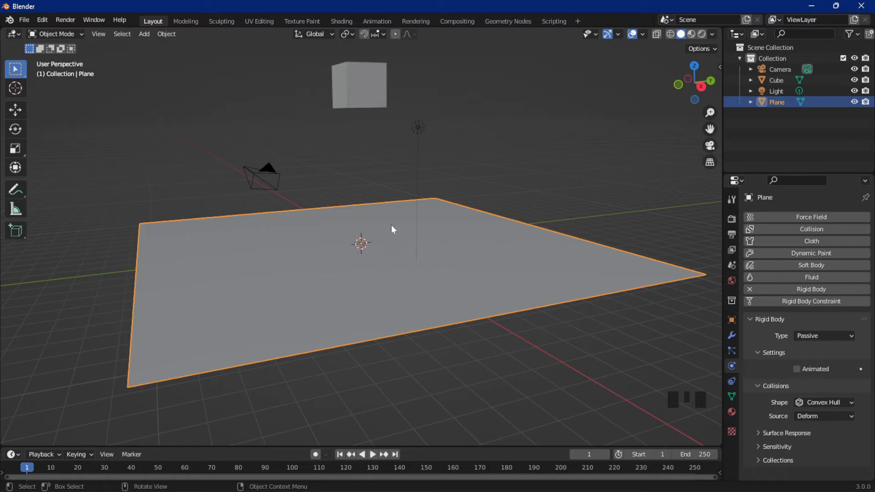
Step: Add an Active rigid body to the cube, previewing its drop onto the plane and returning to frame 1
{"action": "left_click", "coordinate": [355, 98]}
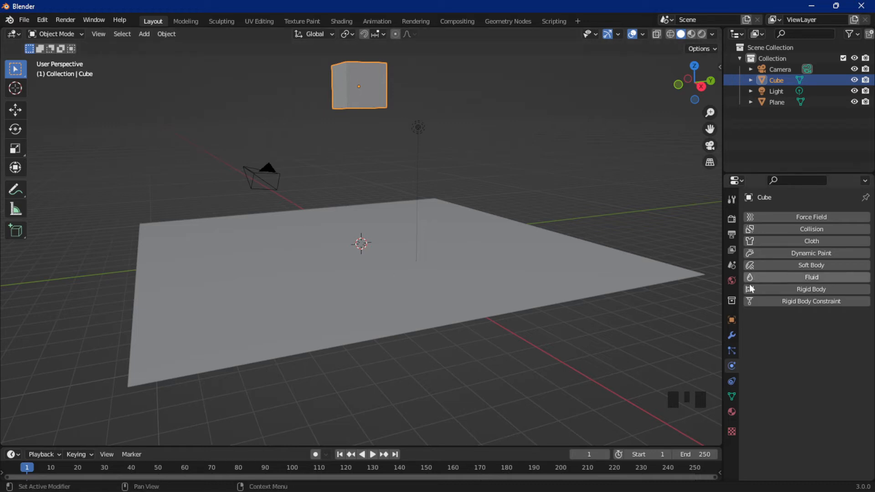
{"action": "left_click", "coordinate": [802, 290]}
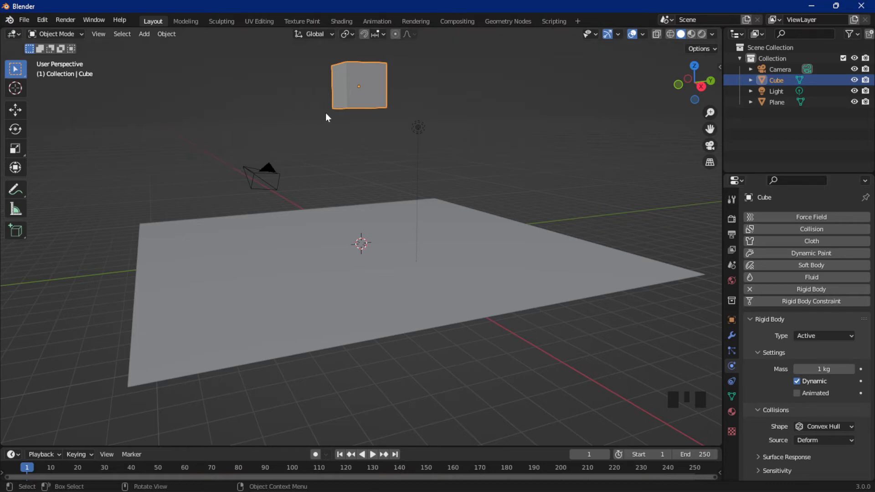
{"action": "key", "text": "space"}
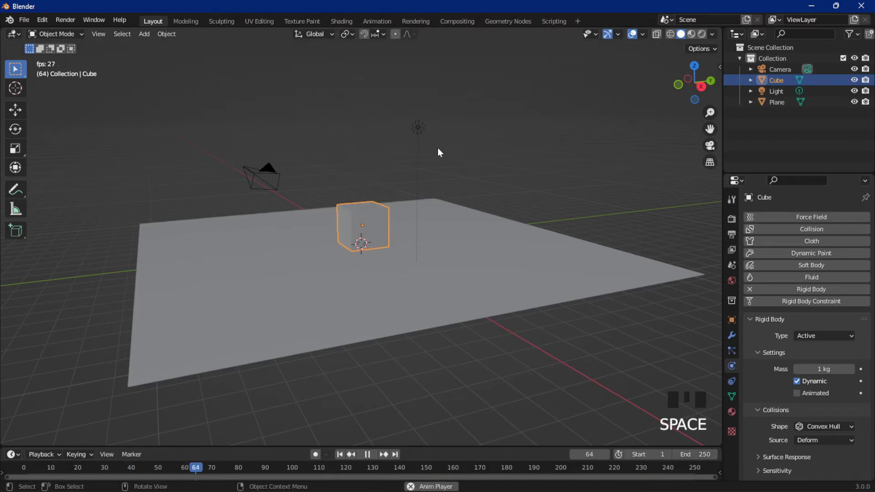
{"action": "key", "text": "space"}
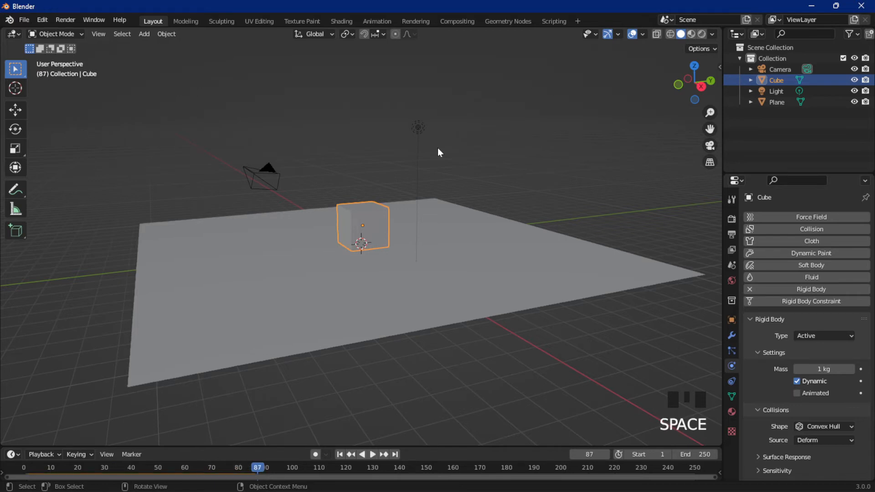
{"action": "key", "text": "shift+Left"}
Step: Collapse the Collisions settings of the cube's rigid body
{"action": "scroll", "coordinate": [759, 390], "scroll_direction": "down", "scroll_amount": 8}
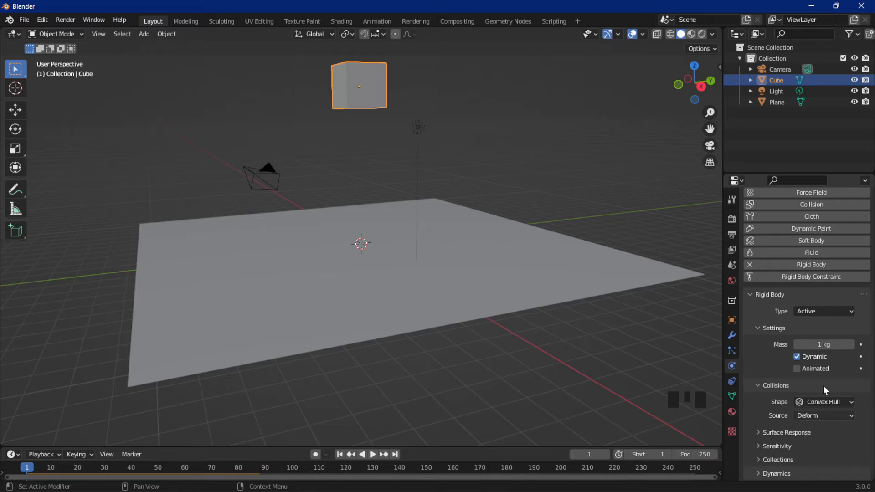
{"action": "left_click", "coordinate": [764, 387]}
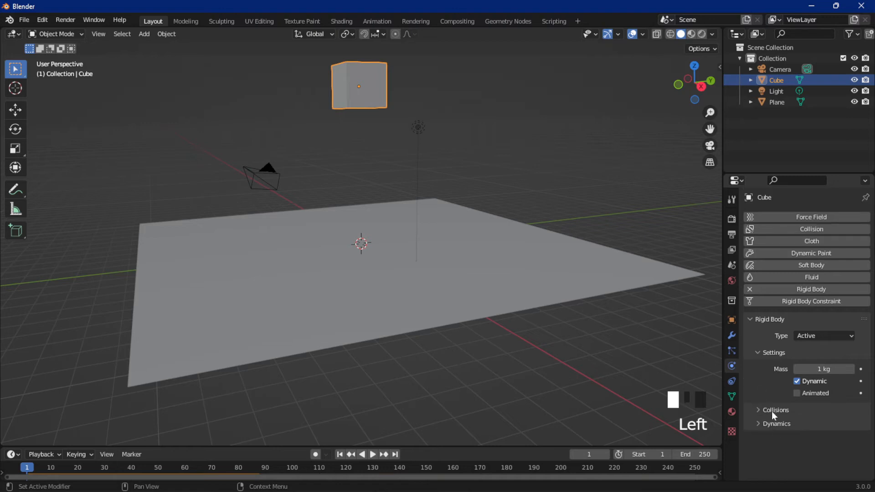
Step: Set the cube's rigid body bounciness to 1.000 in its collision Surface Response settings
{"action": "left_click", "coordinate": [774, 411]}
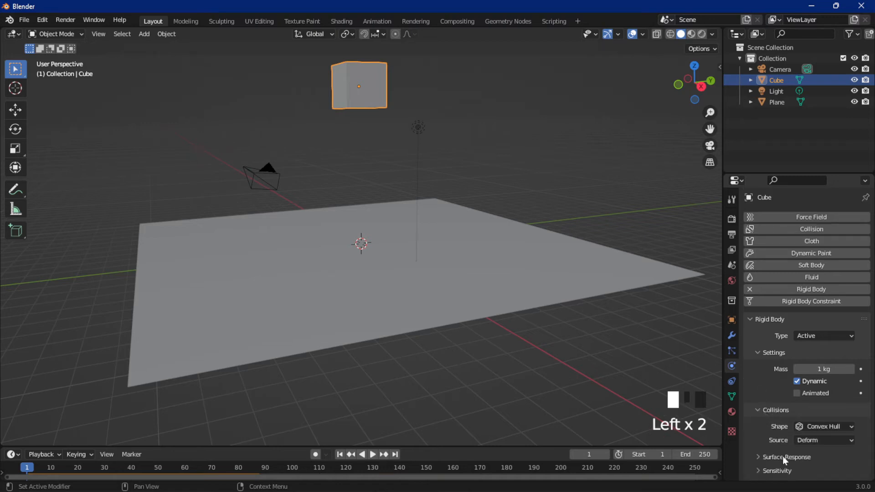
{"action": "left_click", "coordinate": [802, 457]}
{"action": "scroll", "coordinate": [802, 456], "scroll_direction": "down", "scroll_amount": 6}
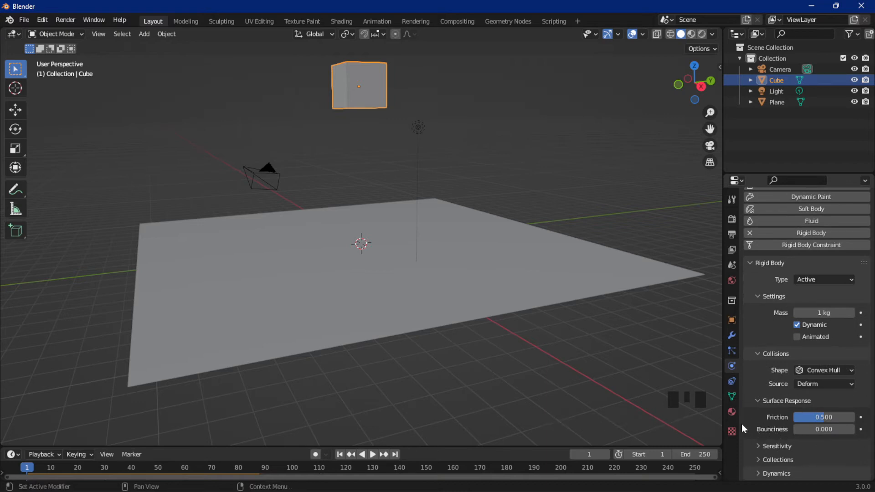
{"action": "left_click_drag", "start_coordinate": [805, 429], "coordinate": [855, 429]}
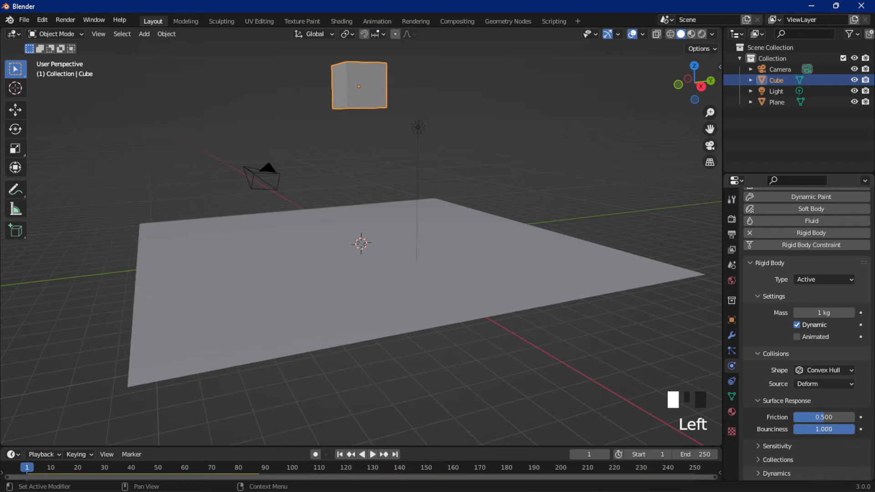
Step: Play the simulation to check the cube's bounce on the plane, and return to frame 1
{"action": "key", "text": "space"}
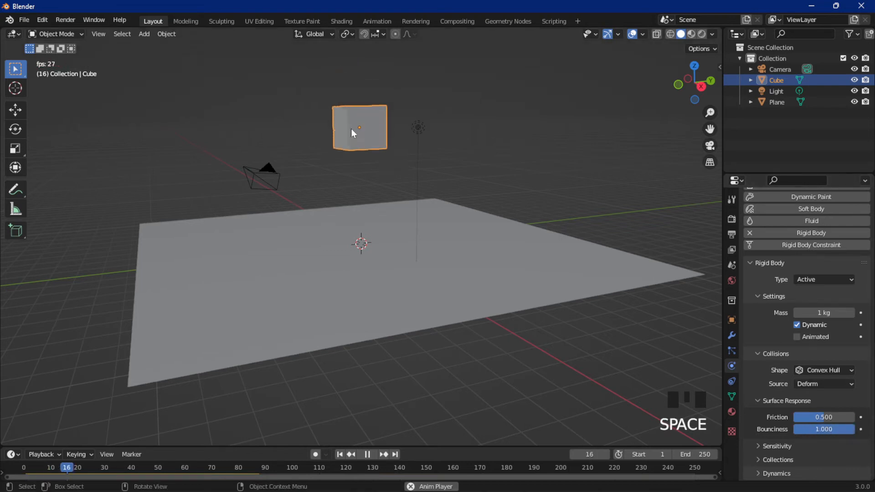
{"action": "key", "text": "space"}
{"action": "key", "text": "space"}
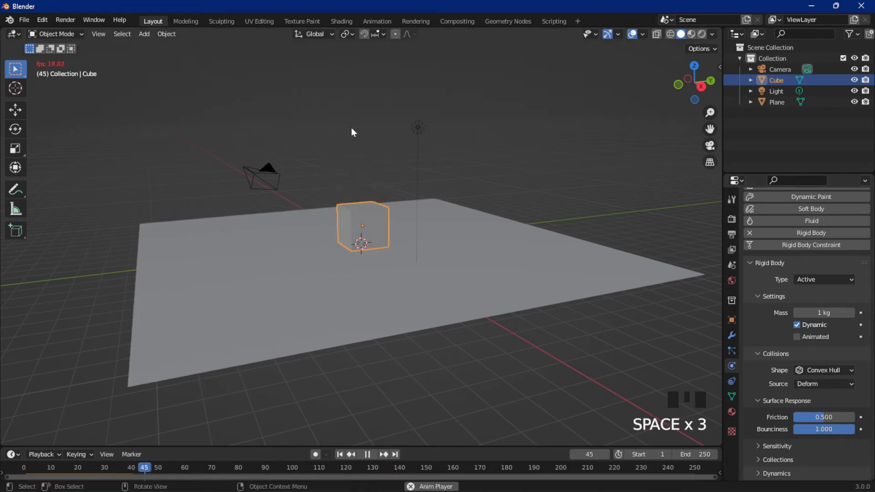
{"action": "key", "text": "space"}
{"action": "key", "text": "shift+Left"}
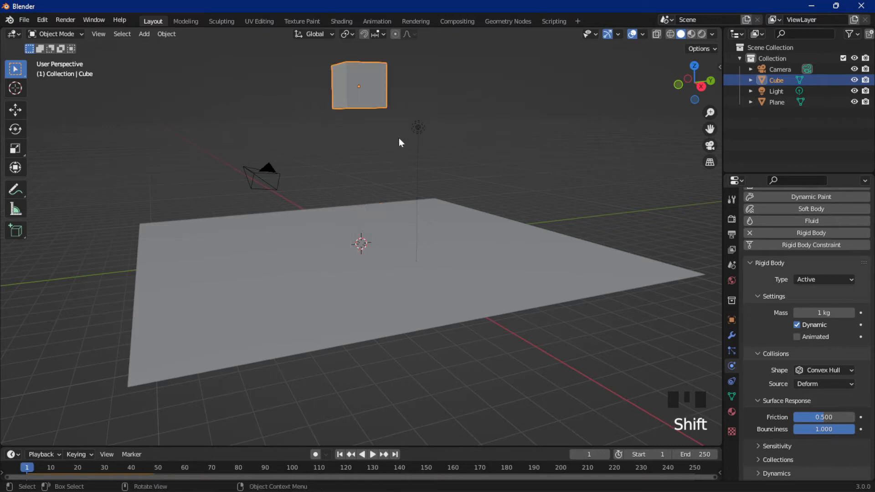
Step: Set the plane's rigid body bounciness to 1.000 and preview the cube's fall, returning to frame 1
{"action": "left_click", "coordinate": [355, 262]}
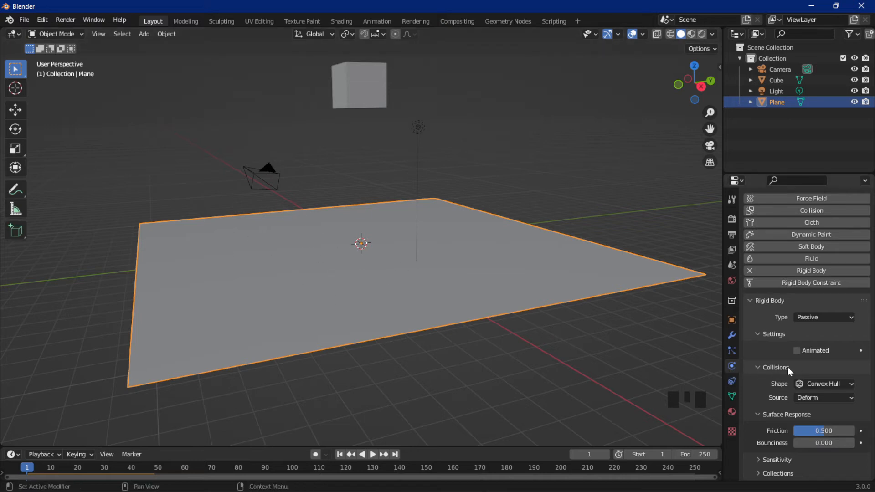
{"action": "left_click", "coordinate": [798, 448]}
{"action": "left_click_drag", "start_coordinate": [799, 443], "coordinate": [855, 443]}
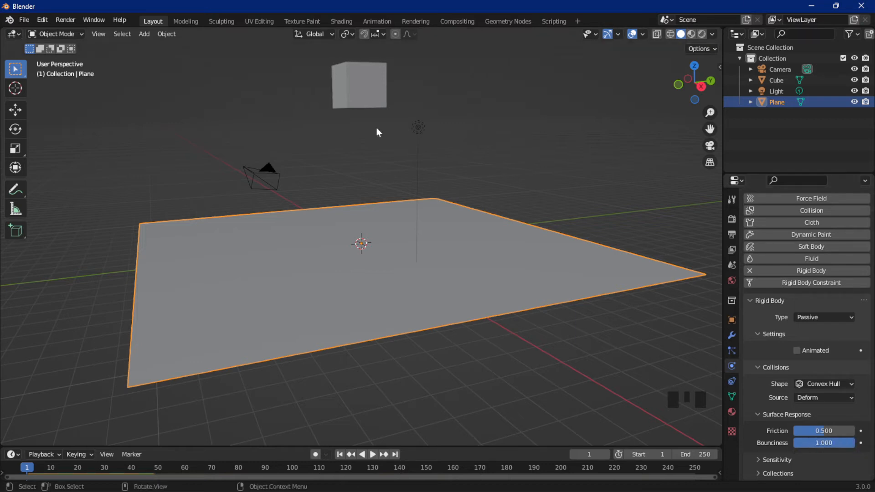
{"action": "key", "text": "space"}
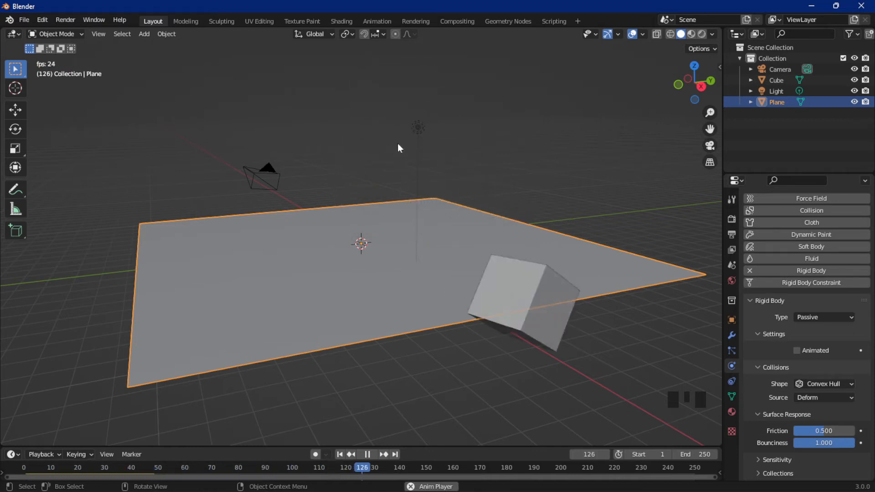
{"action": "key", "text": "space"}
{"action": "key", "text": "shift+Left"}
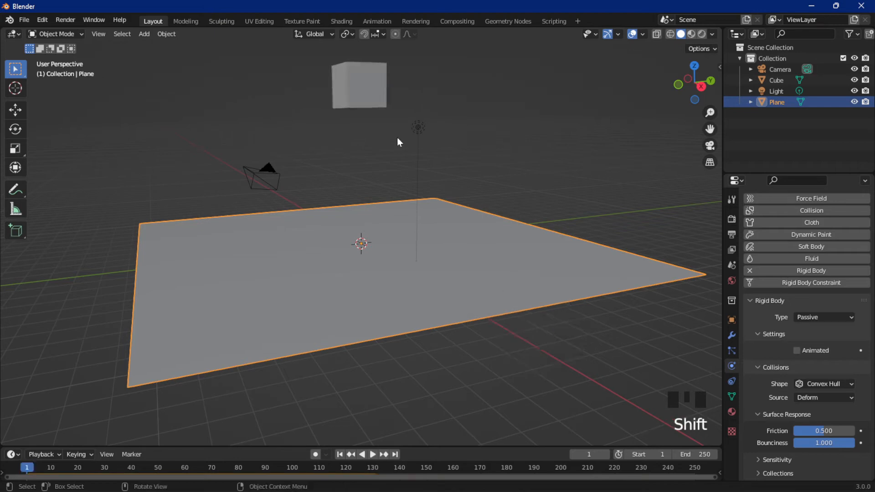
Step: Lower the cube along the Z axis closer to the plane and preview the bounce, returning to frame 1
{"action": "left_click", "coordinate": [375, 105]}
{"action": "key", "text": "g"}
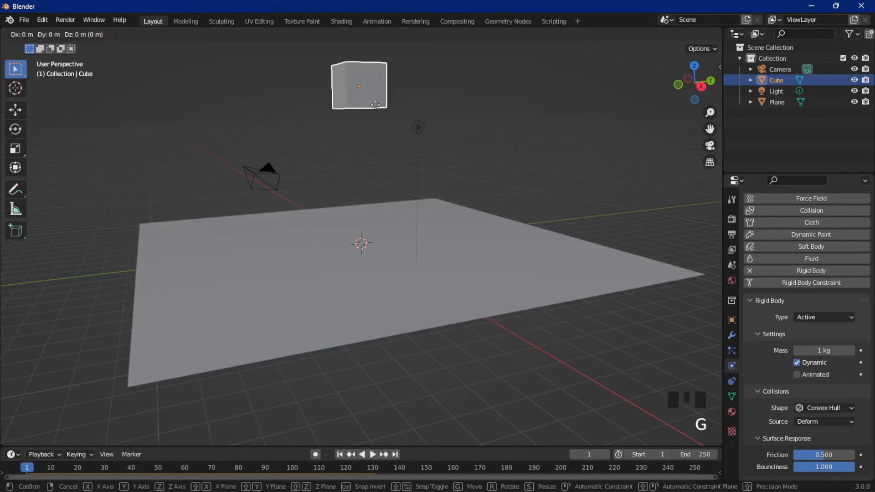
{"action": "key", "text": "z"}
{"action": "left_click", "coordinate": [404, 150]}
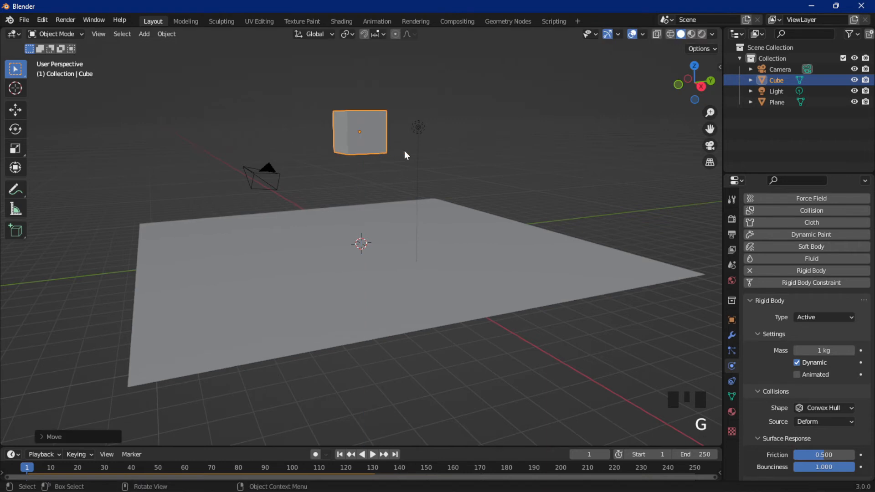
{"action": "key", "text": "space"}
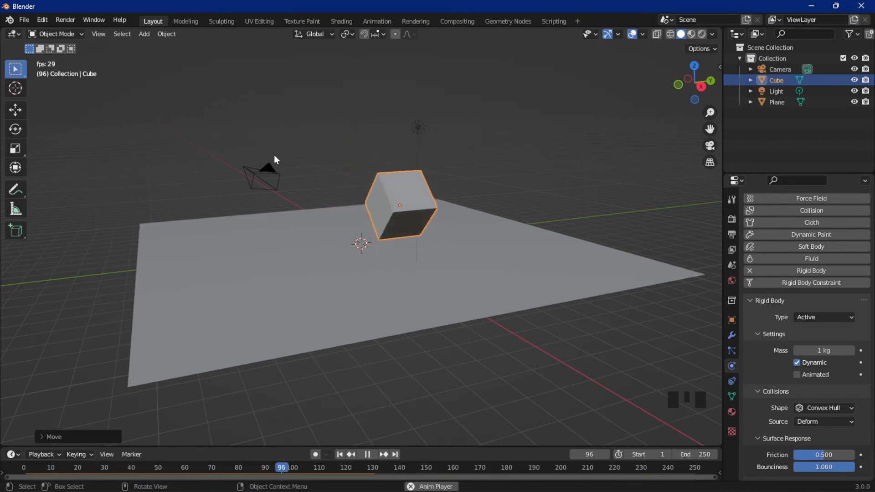
{"action": "key", "text": "space"}
{"action": "key", "text": "shift+Left"}
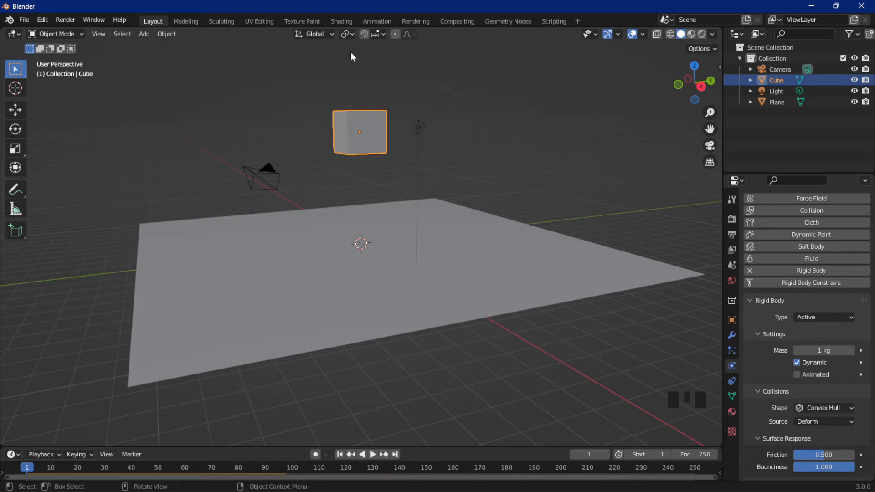
Step: Bake the cube's rigid body simulation to keyframes from frame 1 to 250 with a frame step of 1
{"action": "left_click", "coordinate": [163, 34]}
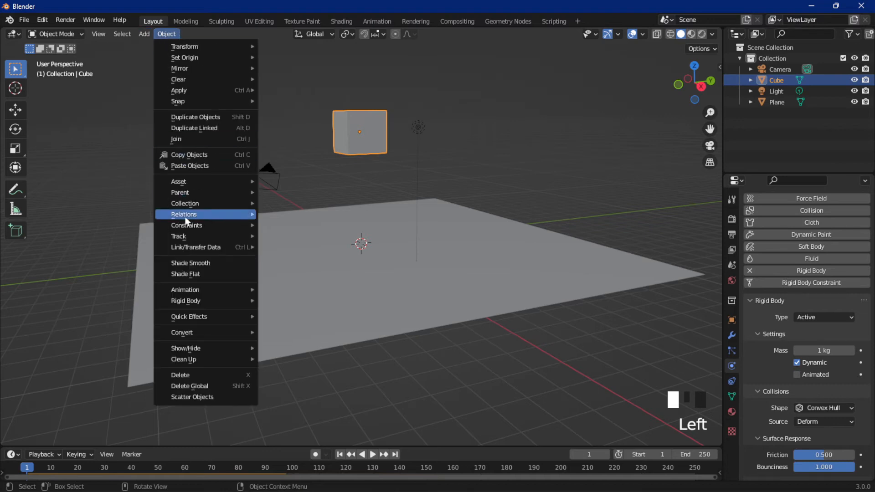
{"action": "mouse_move", "coordinate": [172, 302]}
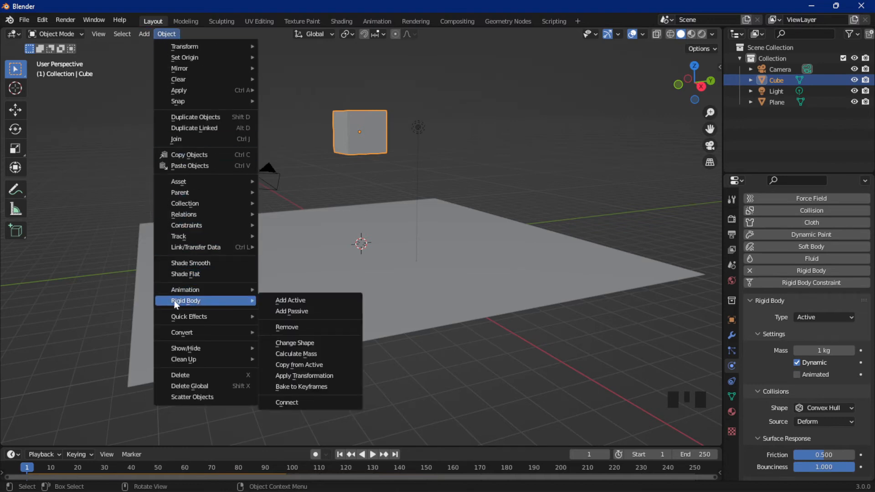
{"action": "left_click", "coordinate": [314, 391]}
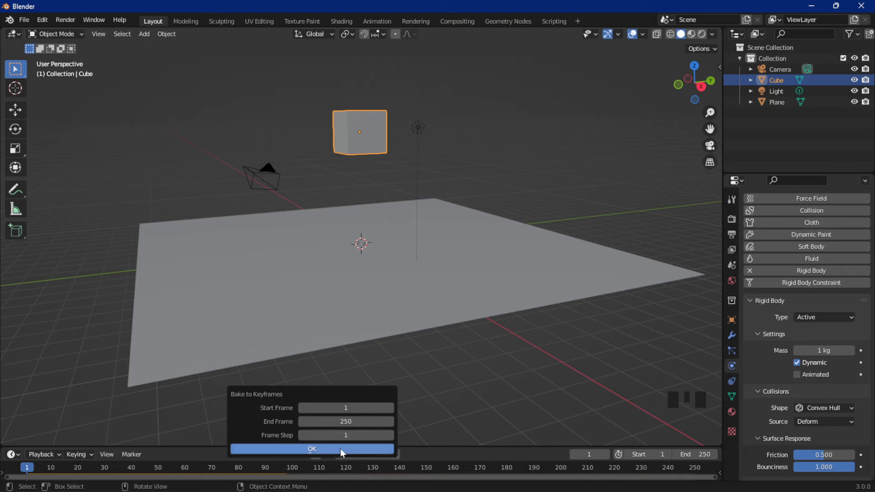
{"action": "left_click", "coordinate": [306, 450]}
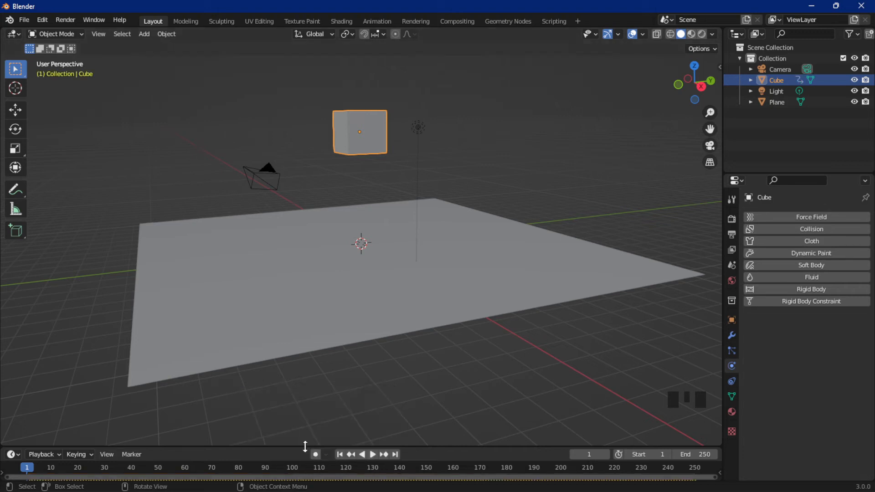
Step: Enlarge the timeline enough to show the baked keyframes and play the animation, returning to frame 1
{"action": "left_click_drag", "start_coordinate": [305, 447], "coordinate": [306, 430]}
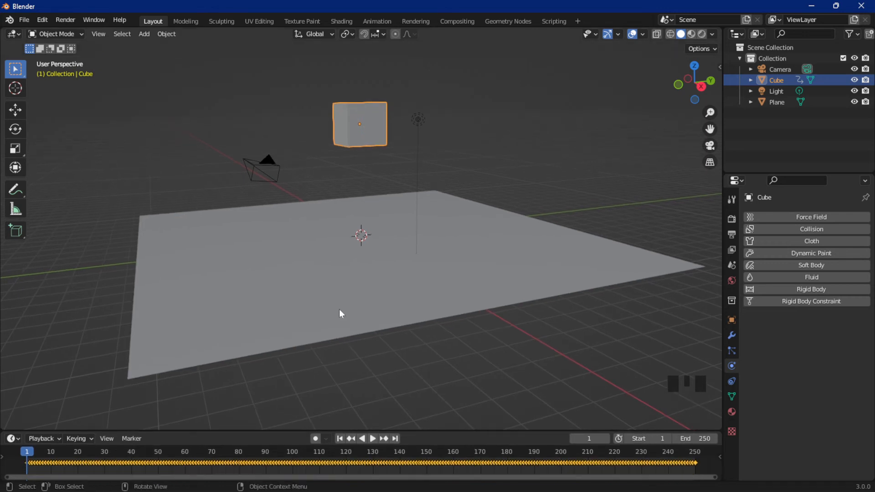
{"action": "key", "text": "space"}
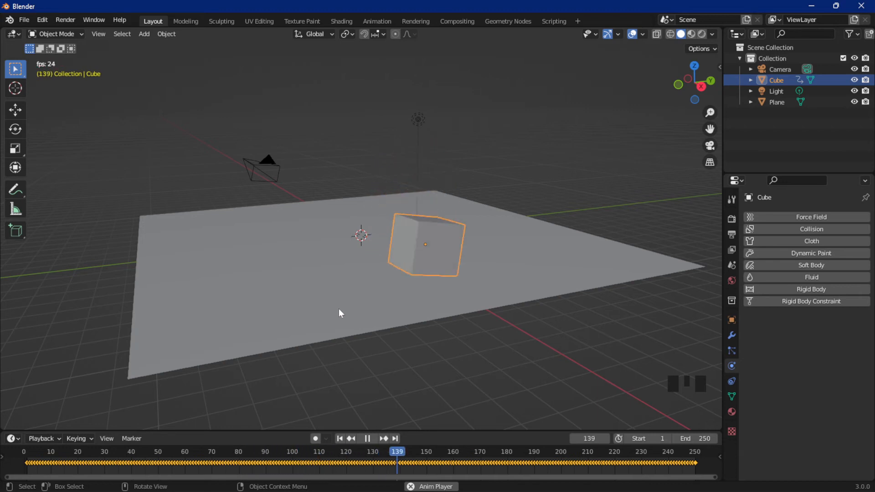
{"action": "key", "text": "space"}
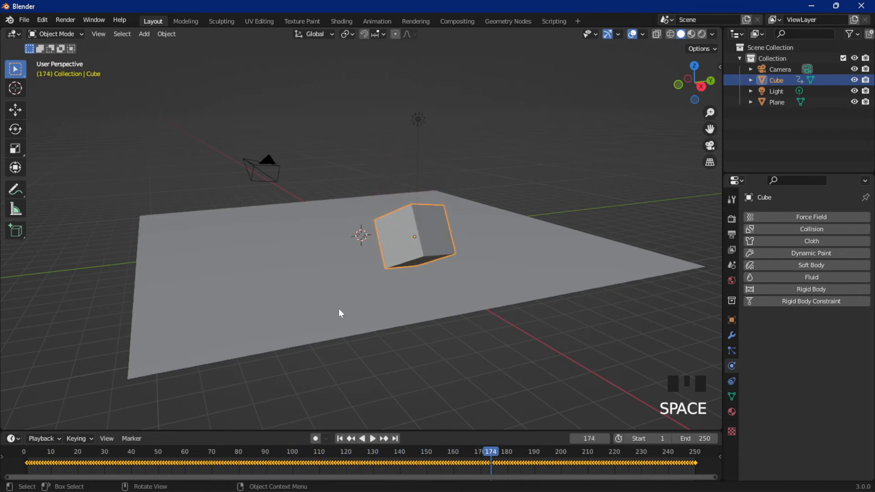
{"action": "key", "text": "shift+Left"}
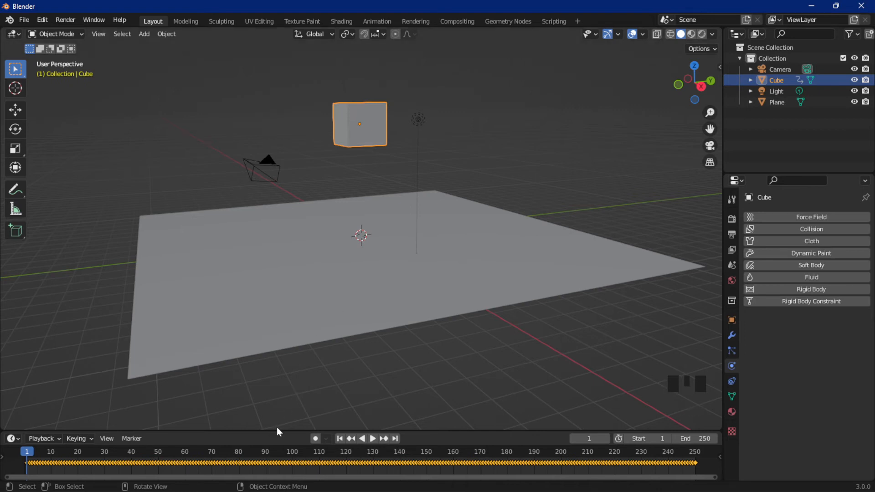
Step: Expand the timeline area further and examine the cube's individual baked keyframes around the first frames
{"action": "left_click_drag", "start_coordinate": [276, 431], "coordinate": [204, 324]}
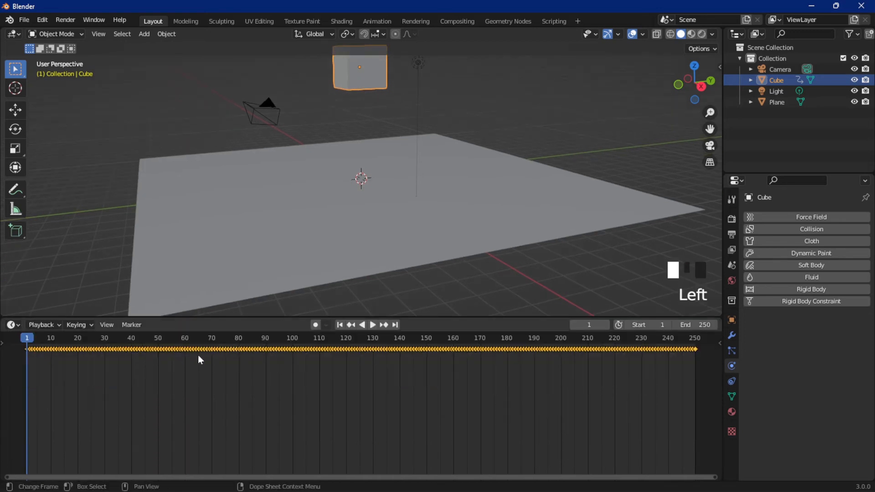
{"action": "scroll", "coordinate": [396, 341], "scroll_direction": "up", "scroll_amount": 20}
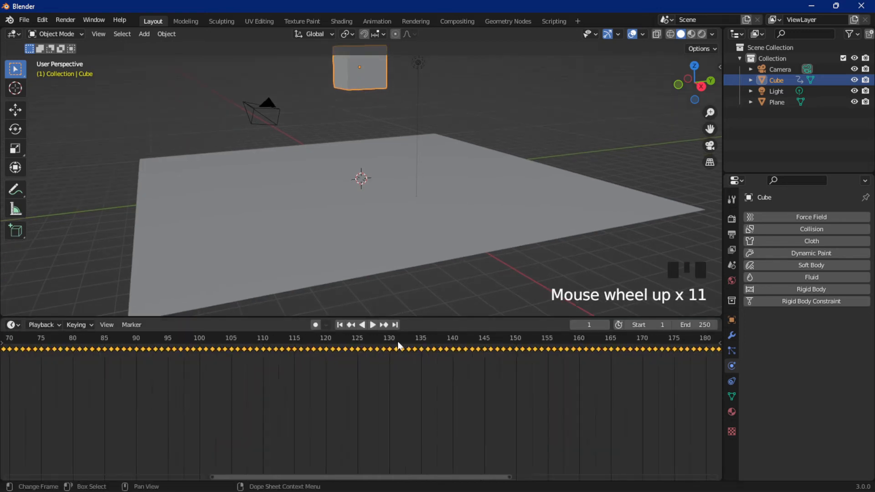
{"action": "scroll", "coordinate": [399, 346], "scroll_direction": "up", "scroll_amount": 9}
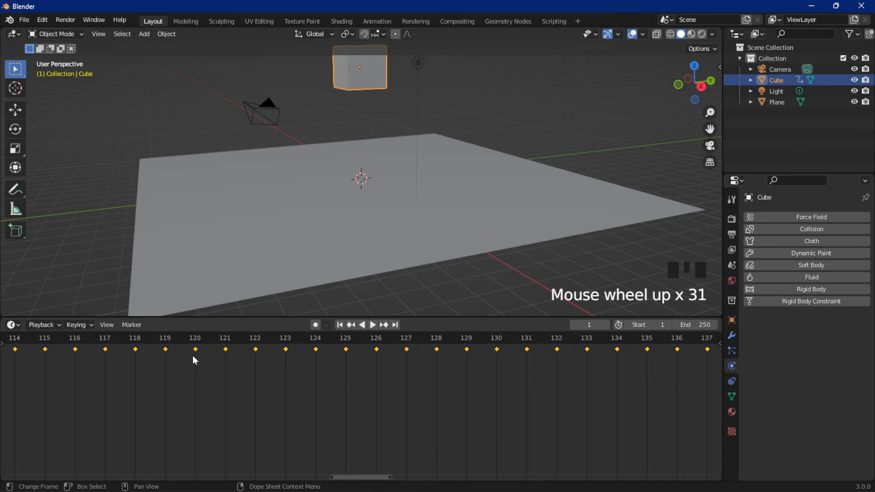
{"action": "left_click_drag", "start_coordinate": [357, 477], "coordinate": [39, 482]}
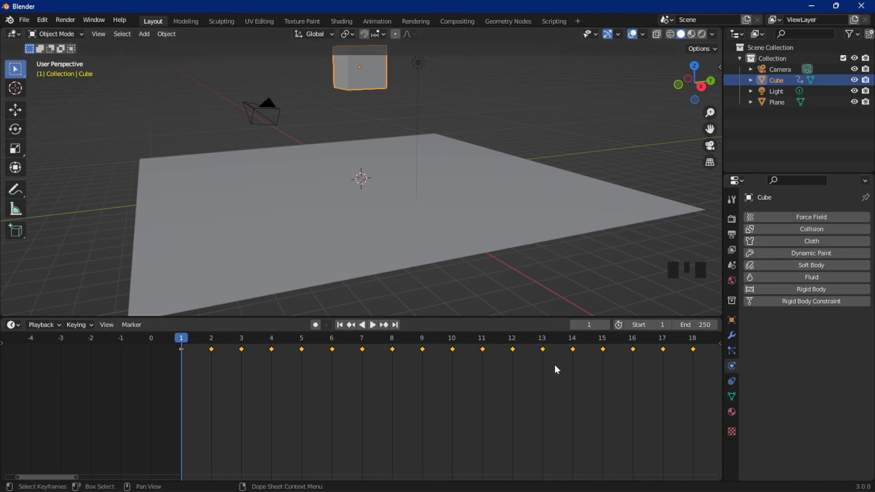
Step: Review the cube's baked bounce animation from a wider, more elevated view of the scene and return to frame 1
{"action": "scroll", "coordinate": [292, 132], "scroll_direction": "down", "scroll_amount": 3}
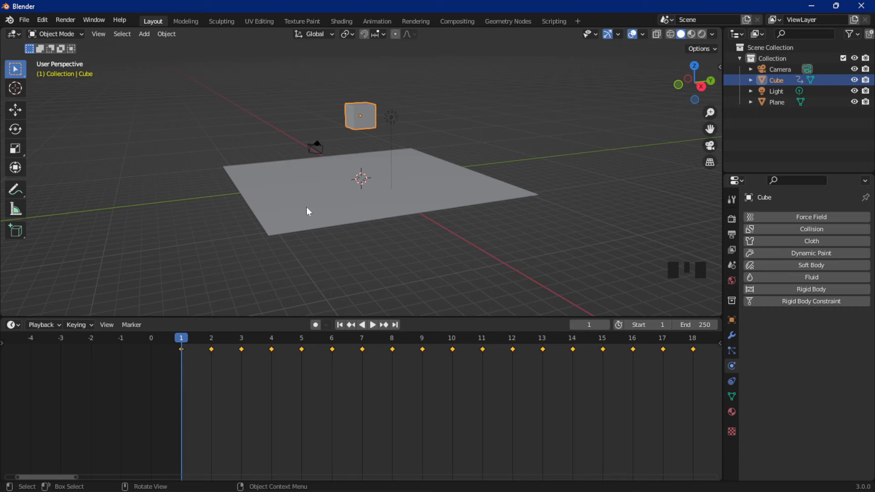
{"action": "scroll", "coordinate": [334, 199], "scroll_direction": "down", "scroll_amount": 2}
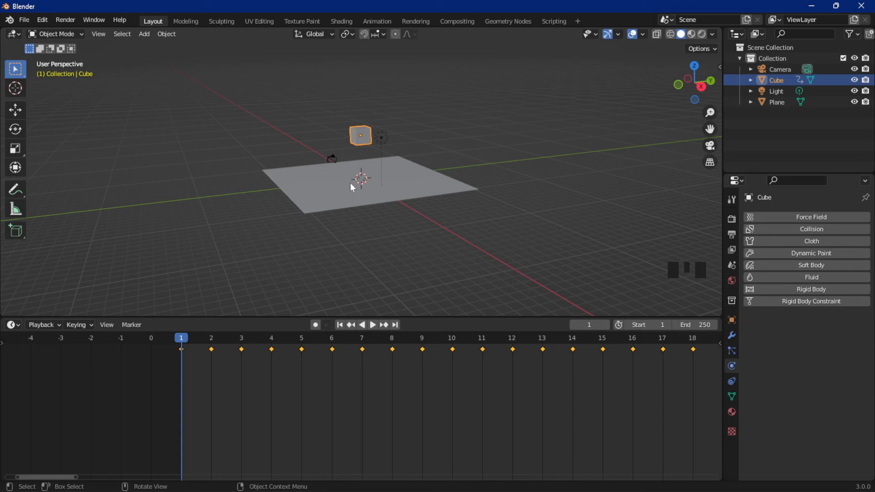
{"action": "key", "text": "space"}
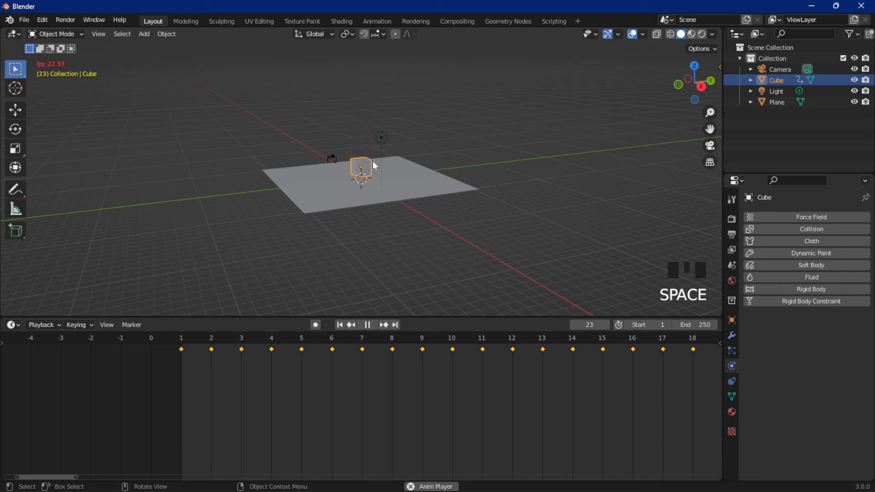
{"action": "scroll", "coordinate": [394, 364], "scroll_direction": "down", "scroll_amount": 9}
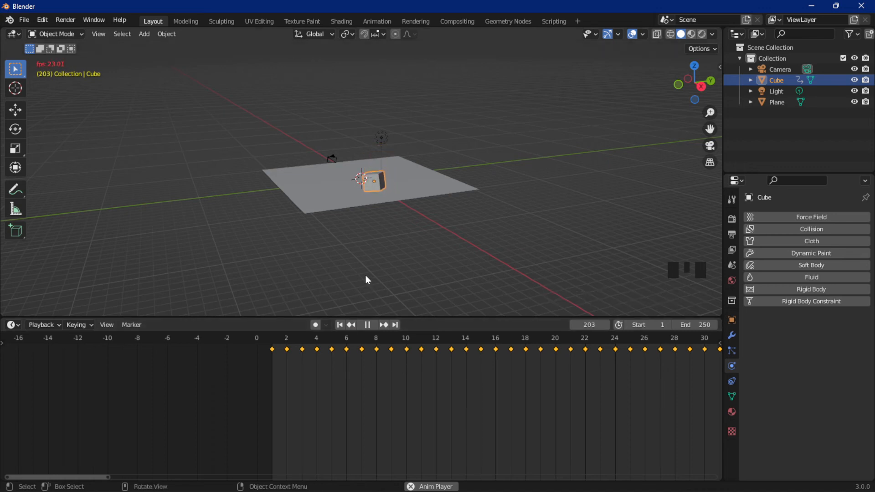
{"action": "key", "text": "space"}
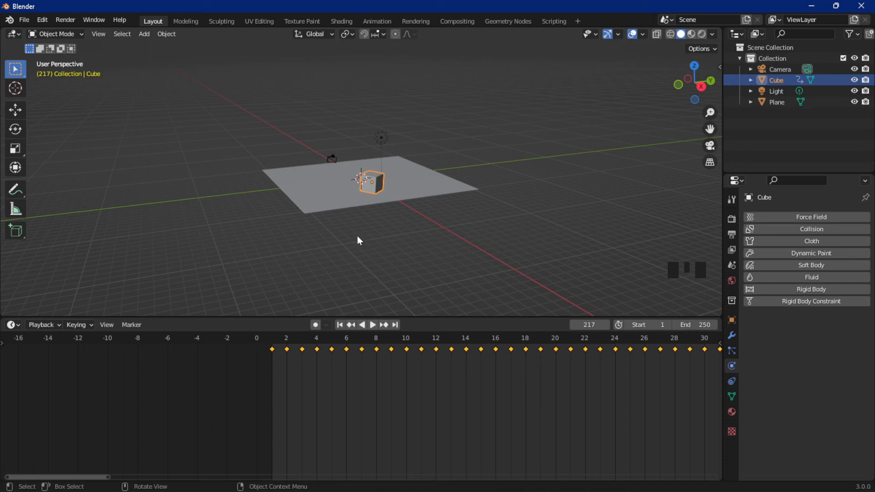
{"action": "mouse_move", "coordinate": [390, 221]}
{"action": "middle_mouse_down"}
{"action": "mouse_move", "coordinate": [398, 213]}
{"action": "mouse_move", "coordinate": [405, 225]}
{"action": "middle_mouse_up"}
{"action": "key", "text": "space"}
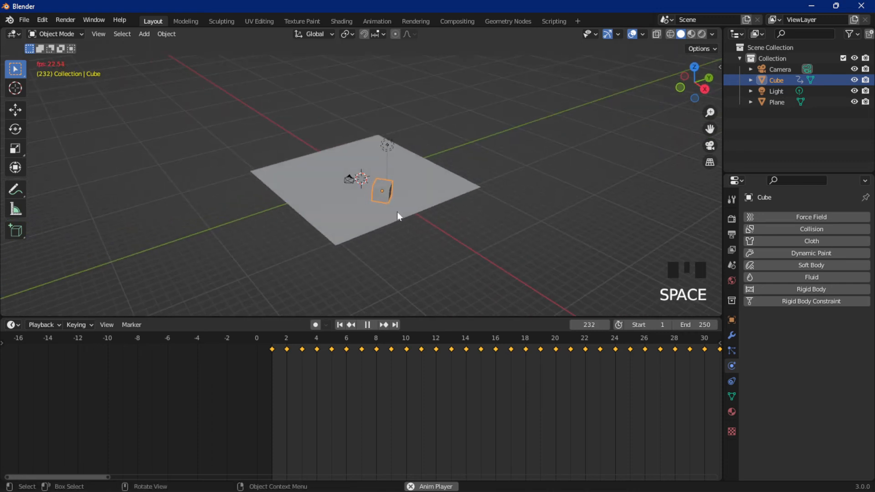
{"action": "key", "text": "space"}
{"action": "key", "text": "shift+Left"}
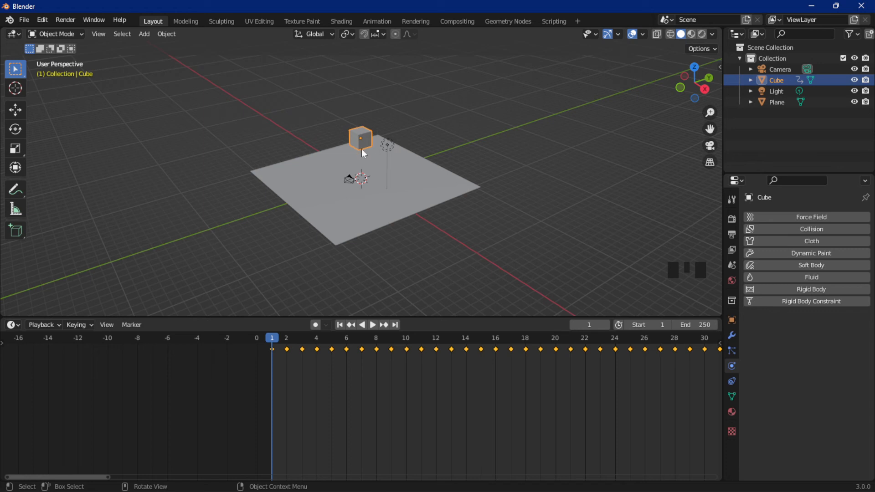
Step: Scale the cube up uniformly to about 4.4 times its size and flatten it along Z into a slab
{"action": "key", "text": "s"}
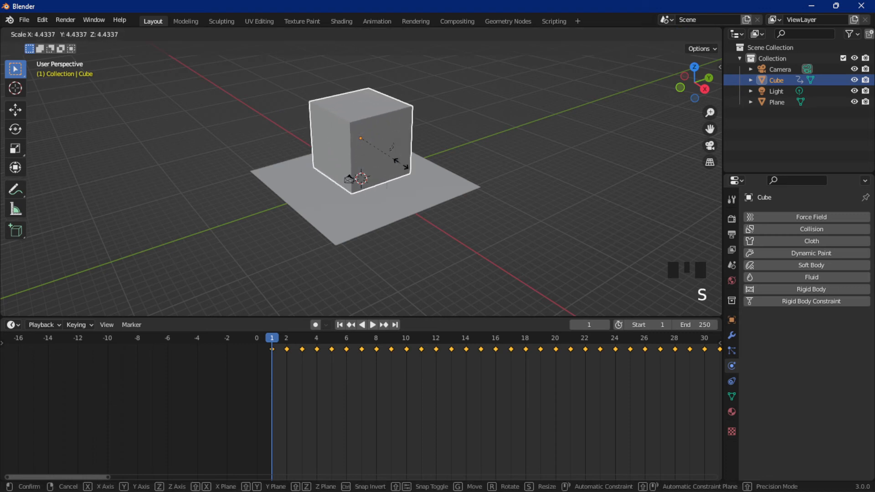
{"action": "left_click", "coordinate": [403, 166]}
{"action": "key", "text": "s"}
{"action": "key", "text": "z"}
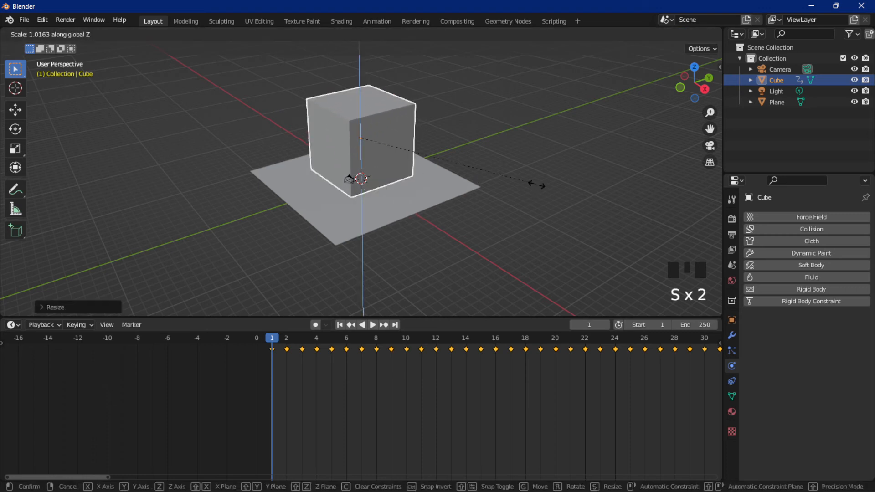
{"action": "left_click", "coordinate": [382, 175]}
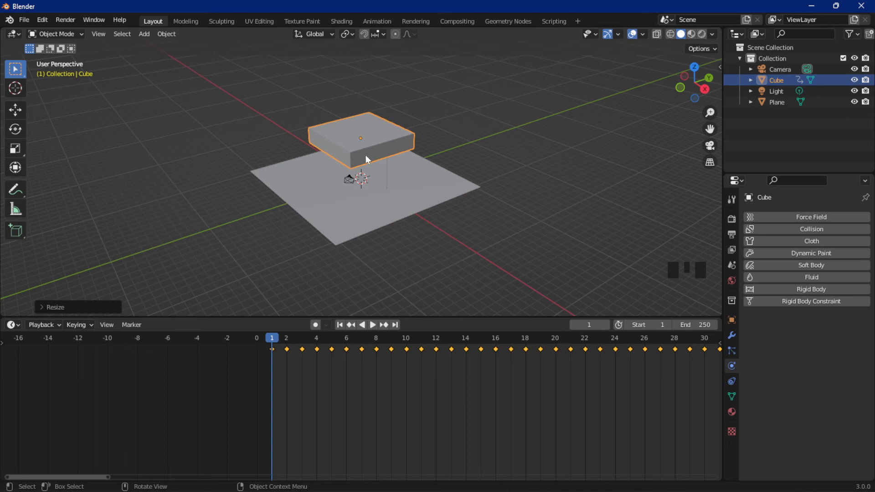
Step: Enter Edit Mode with face selection and delete the slab's top face
{"action": "middle_click_drag", "start_coordinate": [456, 147], "coordinate": [464, 168]}
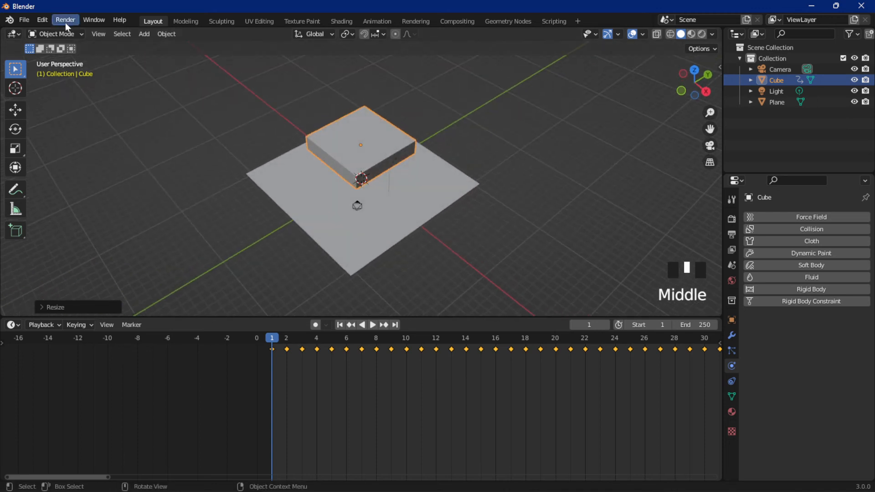
{"action": "left_click", "coordinate": [66, 34]}
{"action": "left_click", "coordinate": [64, 56]}
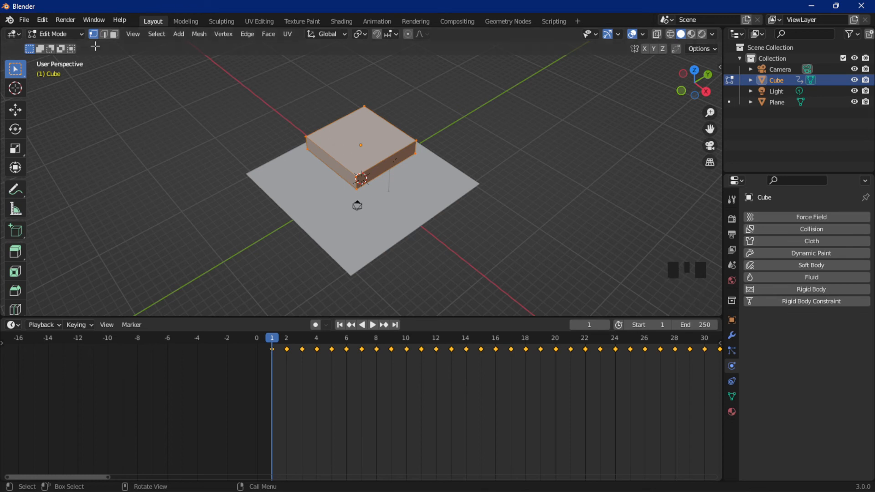
{"action": "left_click", "coordinate": [114, 34]}
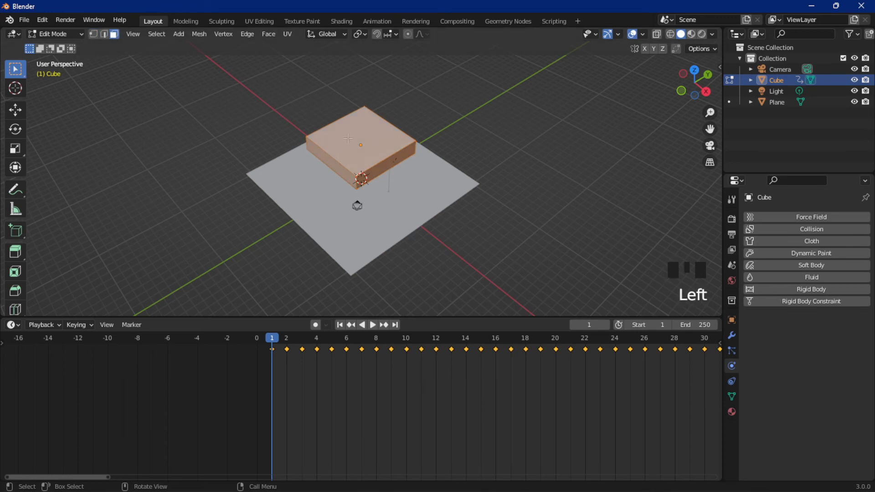
{"action": "left_click", "coordinate": [349, 139]}
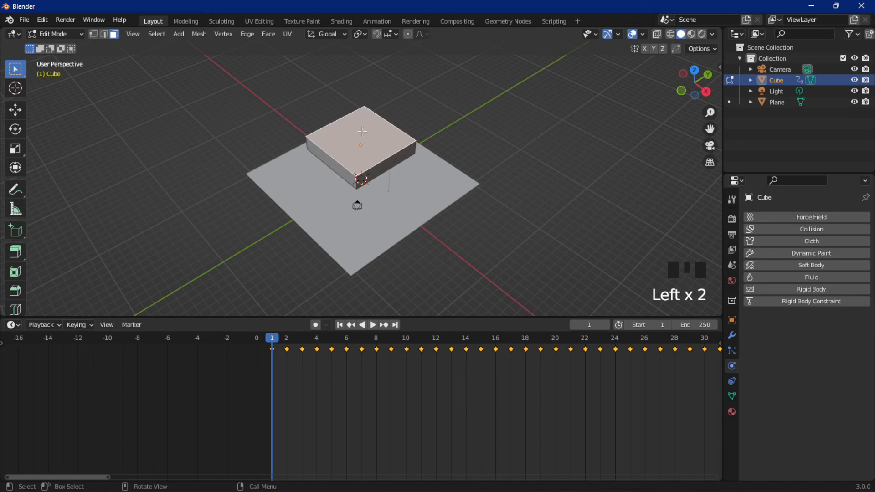
{"action": "right_click_drag", "start_coordinate": [362, 131], "coordinate": [331, 338]}
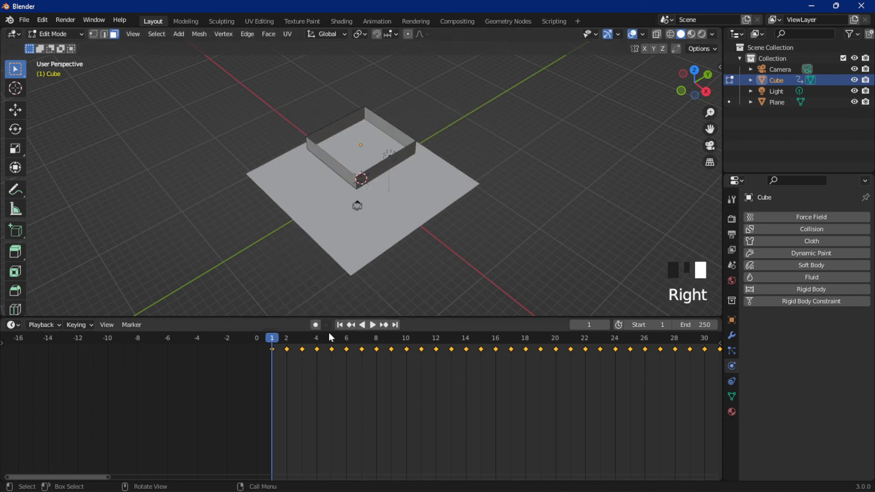
Step: Delete the slab's bottom face to leave an open frame, and return to Object Mode
{"action": "left_click", "coordinate": [347, 151]}
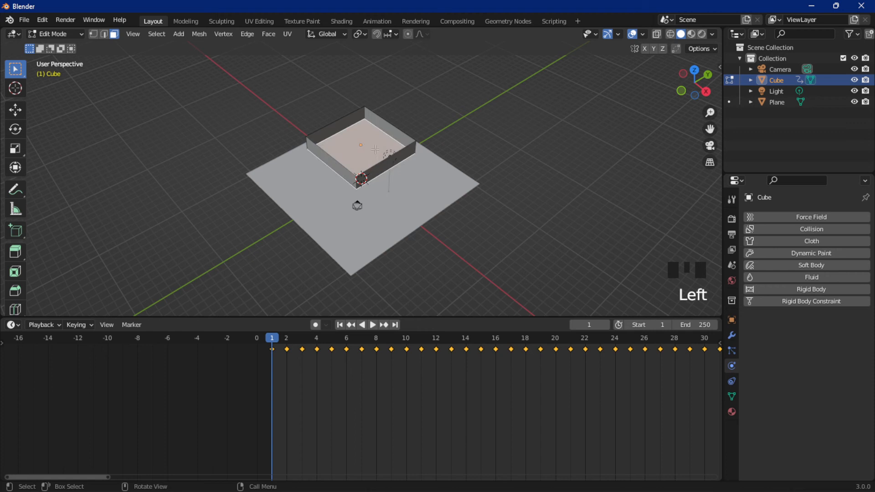
{"action": "right_click_drag", "start_coordinate": [362, 148], "coordinate": [340, 245]}
{"action": "middle_click_drag", "start_coordinate": [382, 190], "coordinate": [392, 164]}
{"action": "left_click", "coordinate": [50, 34]}
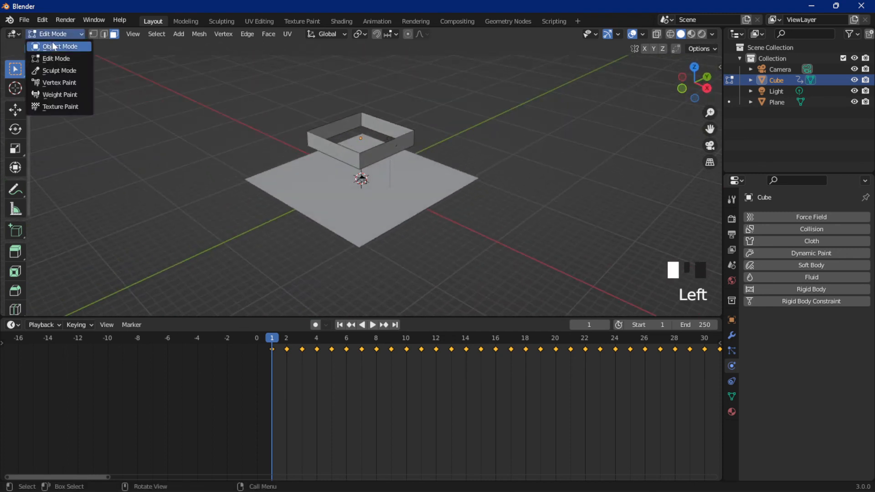
{"action": "left_click", "coordinate": [48, 45]}
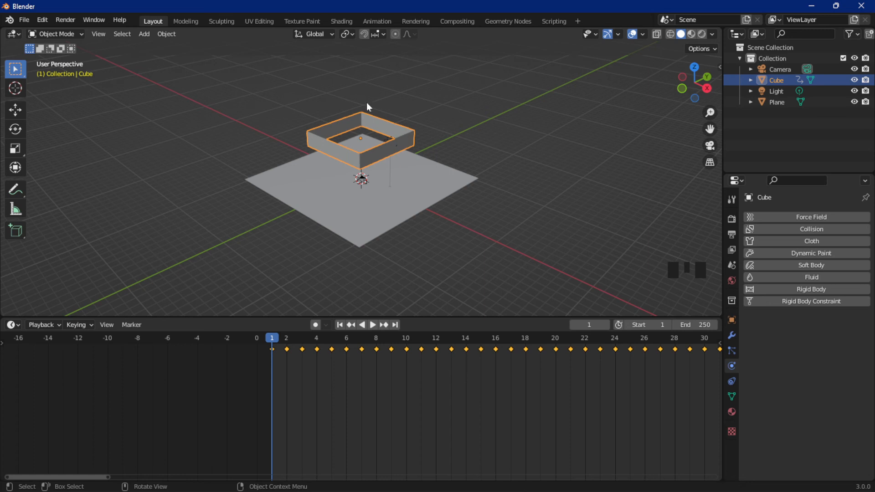
Step: Add a new cube raised along Z above the open frame and give it an active rigid body
{"action": "key", "text": "shift+a"}
{"action": "mouse_move", "coordinate": [301, 102]}
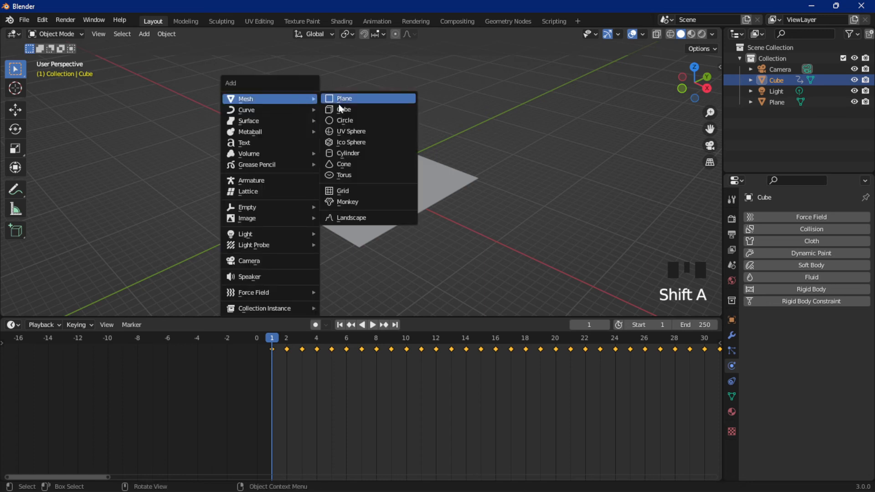
{"action": "left_click", "coordinate": [338, 111]}
{"action": "key", "text": "g"}
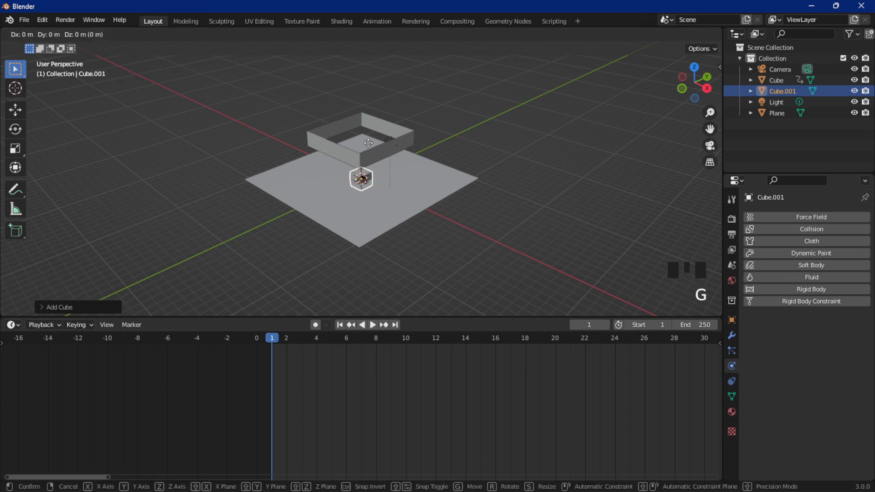
{"action": "key", "text": "z"}
{"action": "left_click", "coordinate": [342, 47]}
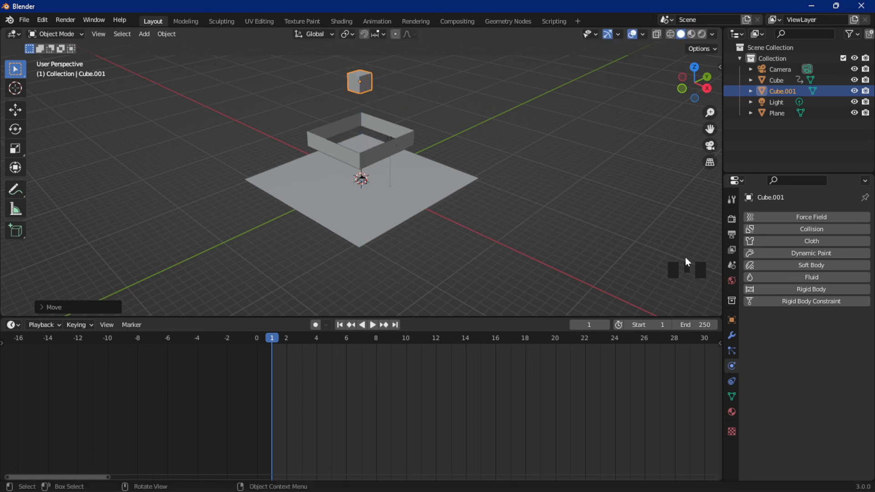
{"action": "left_click", "coordinate": [774, 288]}
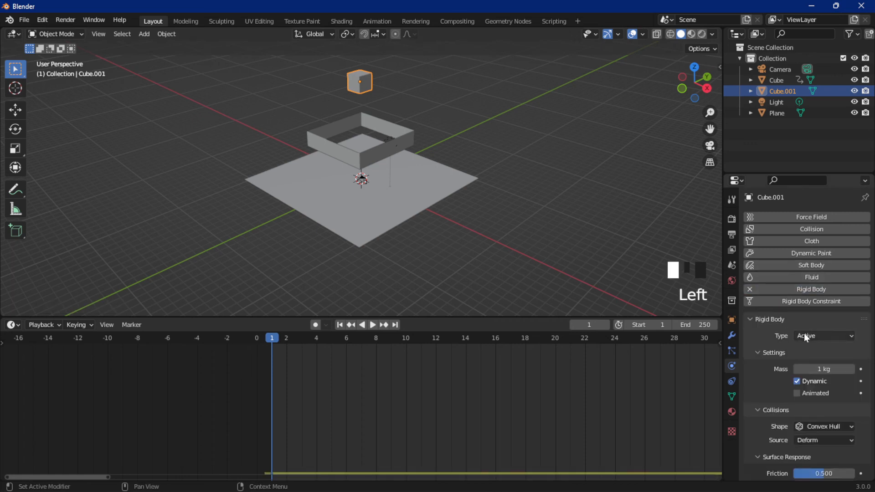
Step: Delete all baked keyframes of the open frame and give it an active rigid body
{"action": "left_click", "coordinate": [354, 162]}
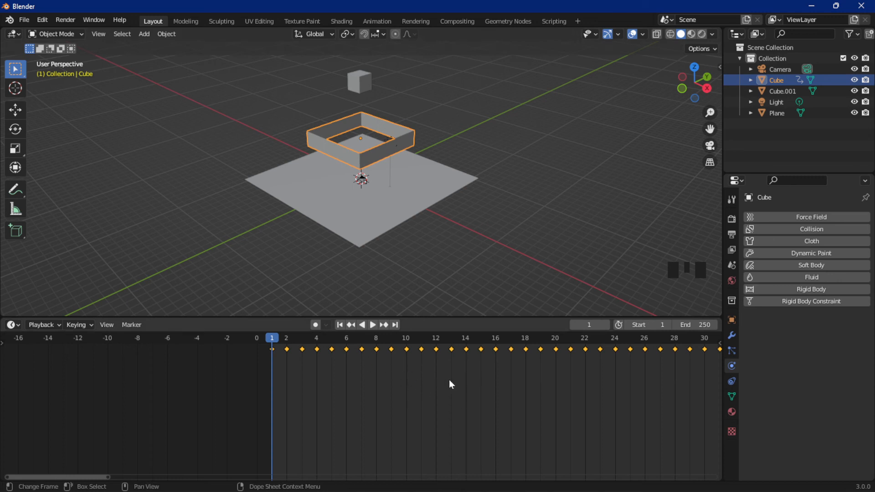
{"action": "key", "text": "Delete"}
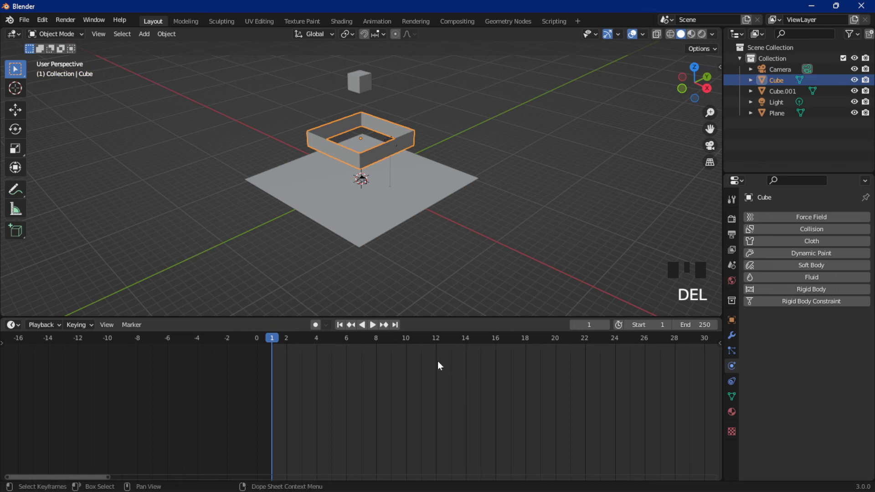
{"action": "key", "text": "ctrl+z"}
{"action": "right_click", "coordinate": [389, 353]}
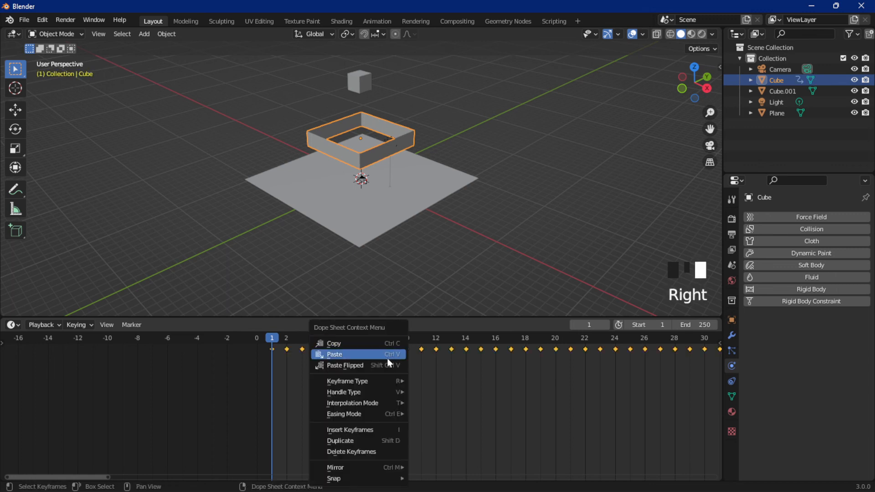
{"action": "left_click", "coordinate": [370, 451]}
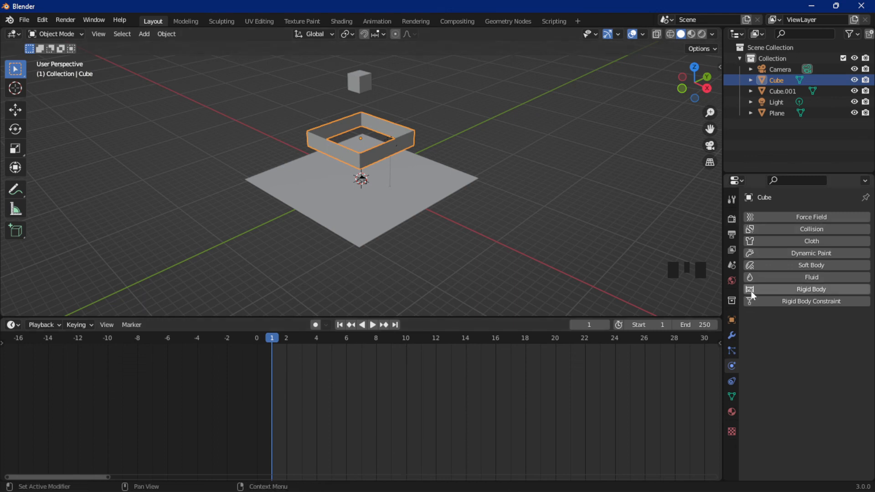
{"action": "left_click", "coordinate": [777, 289]}
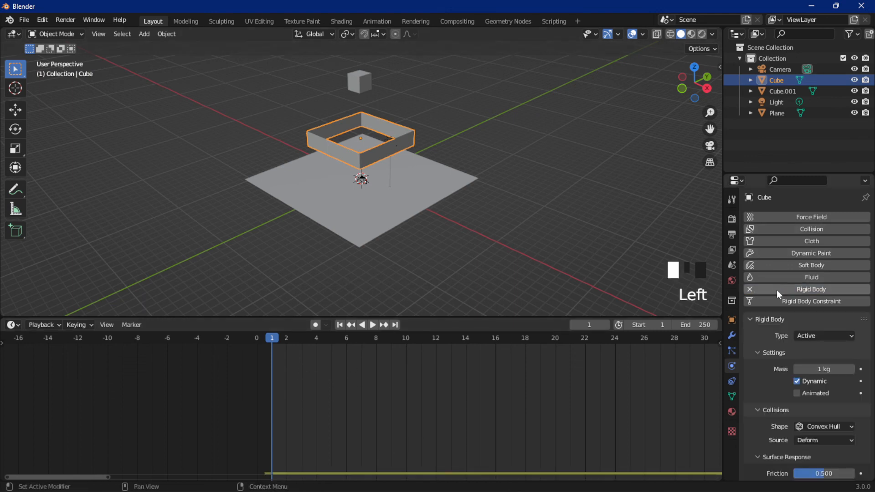
Step: Play the simulation, examine from several angles how the small cube meets the open frame, and return to frame 1
{"action": "key", "text": "space"}
{"action": "key", "text": "space"}
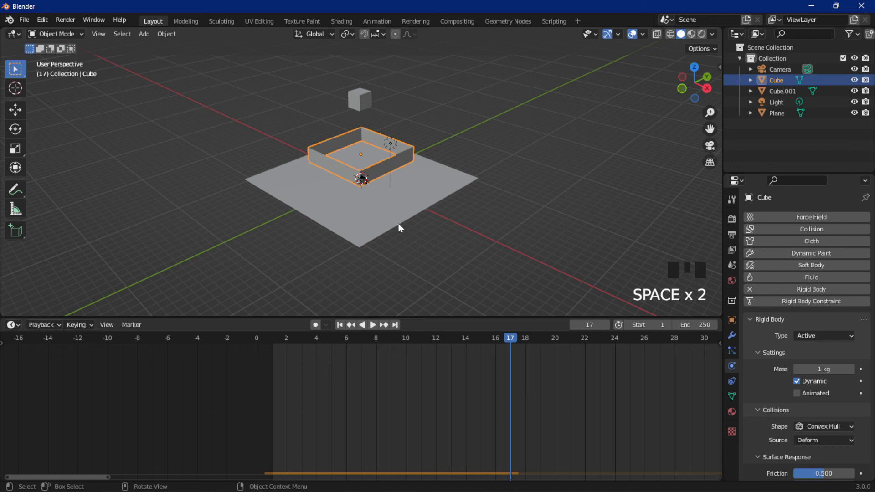
{"action": "left_click", "coordinate": [339, 325]}
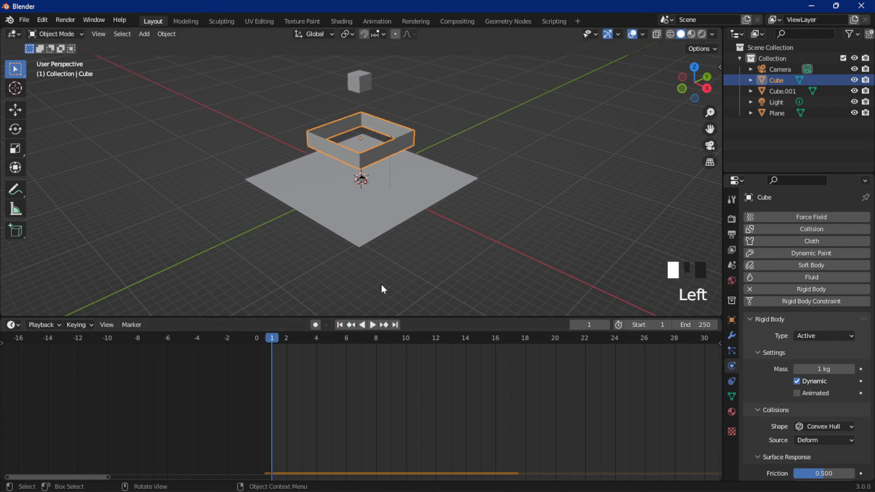
{"action": "key", "text": "space"}
{"action": "middle_click_drag", "start_coordinate": [497, 214], "coordinate": [459, 199]}
{"action": "scroll", "coordinate": [504, 202], "scroll_direction": "up", "scroll_amount": 5}
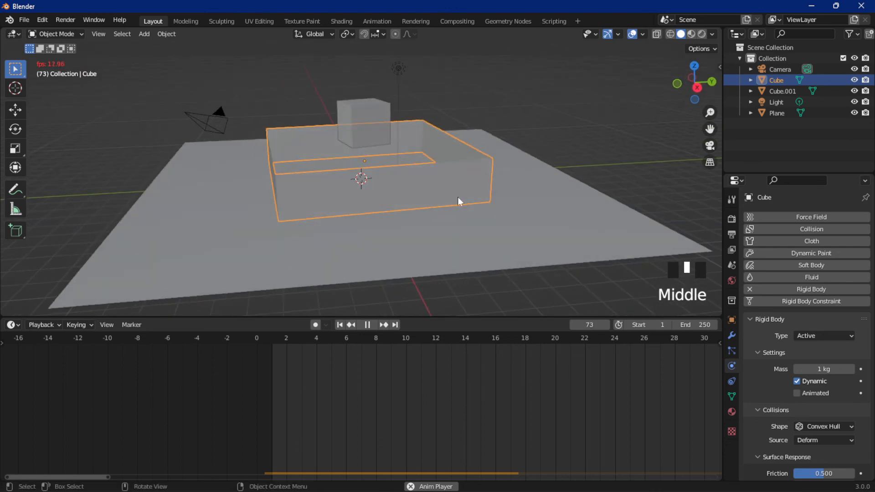
{"action": "key", "text": "space"}
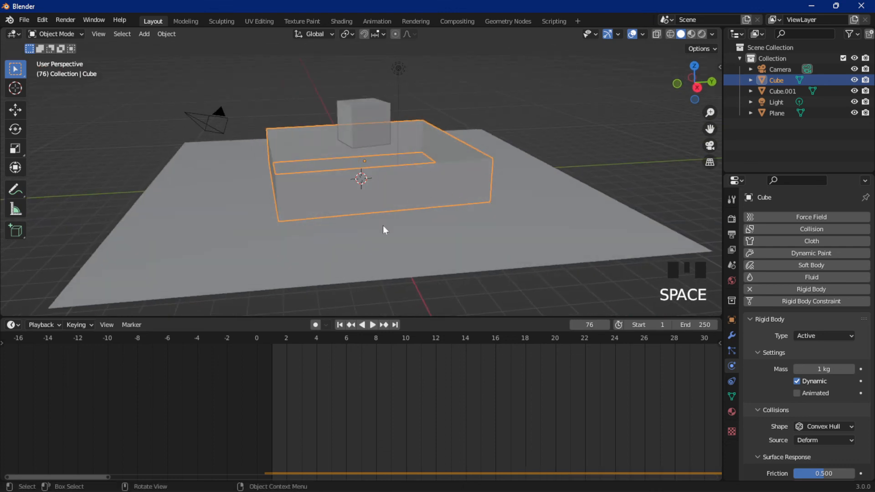
{"action": "middle_click_drag", "start_coordinate": [458, 177], "coordinate": [403, 114]}
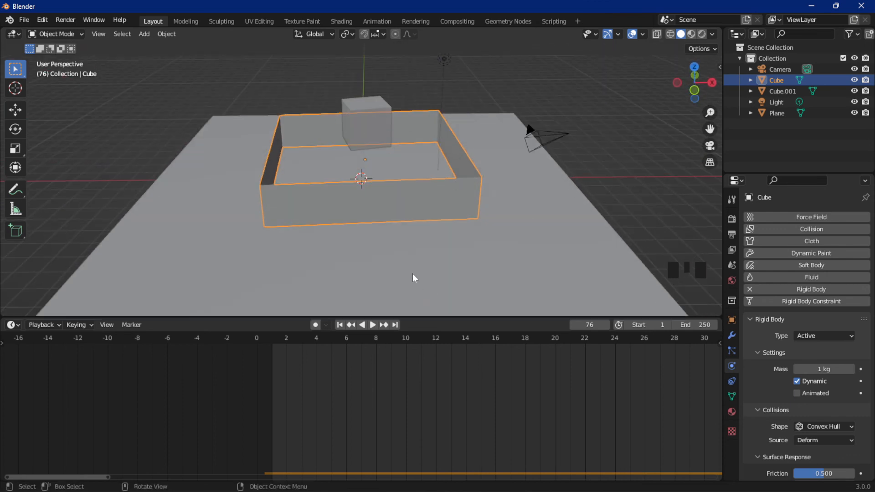
{"action": "scroll", "coordinate": [428, 246], "scroll_direction": "down", "scroll_amount": 4}
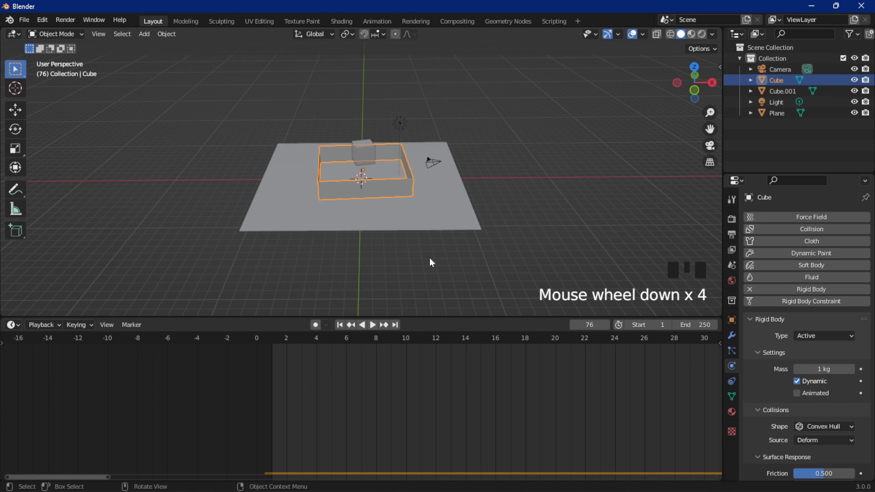
{"action": "key", "text": "shift+Left"}
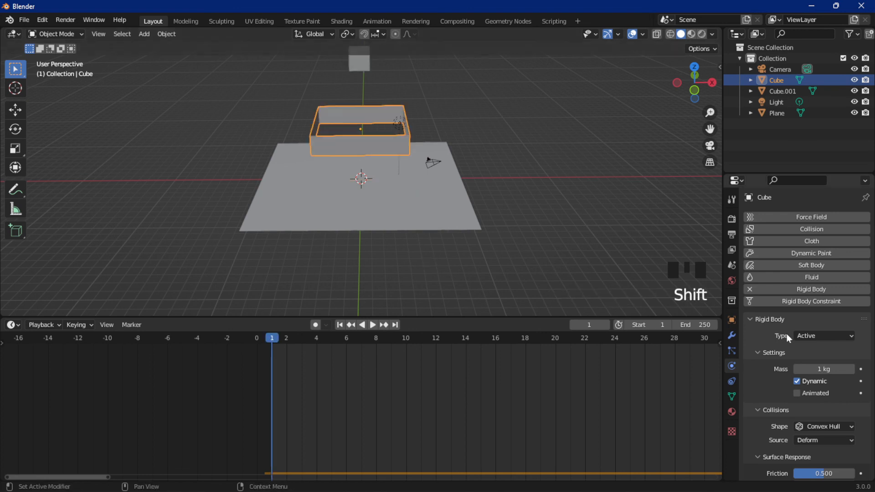
Step: Set the open frame's rigid body type to Passive and play the simulation to check the small cube's fall
{"action": "left_click", "coordinate": [811, 336]}
{"action": "left_click", "coordinate": [811, 360]}
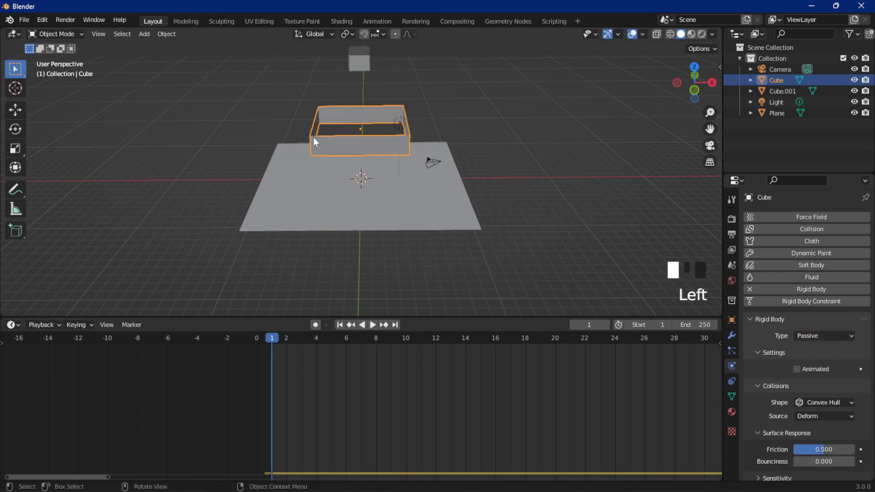
{"action": "scroll", "coordinate": [439, 121], "scroll_direction": "up", "scroll_amount": 2}
{"action": "scroll", "coordinate": [439, 122], "scroll_direction": "down", "scroll_amount": 2}
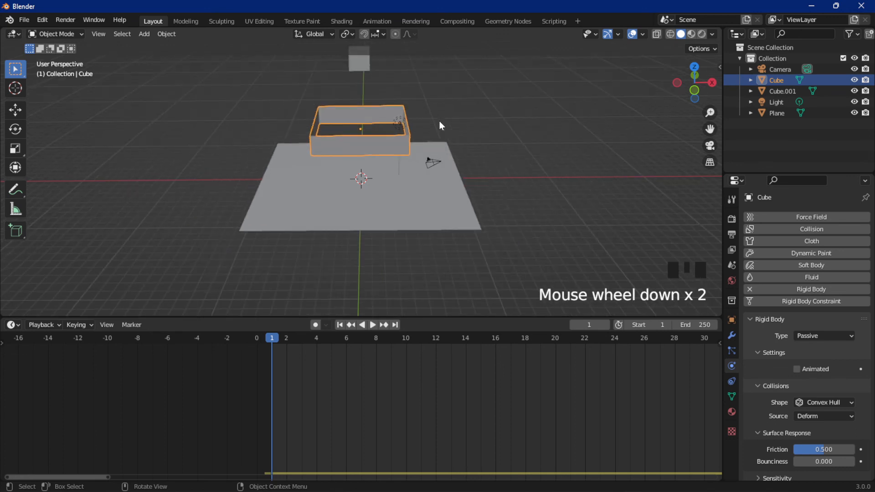
{"action": "key", "text": "space"}
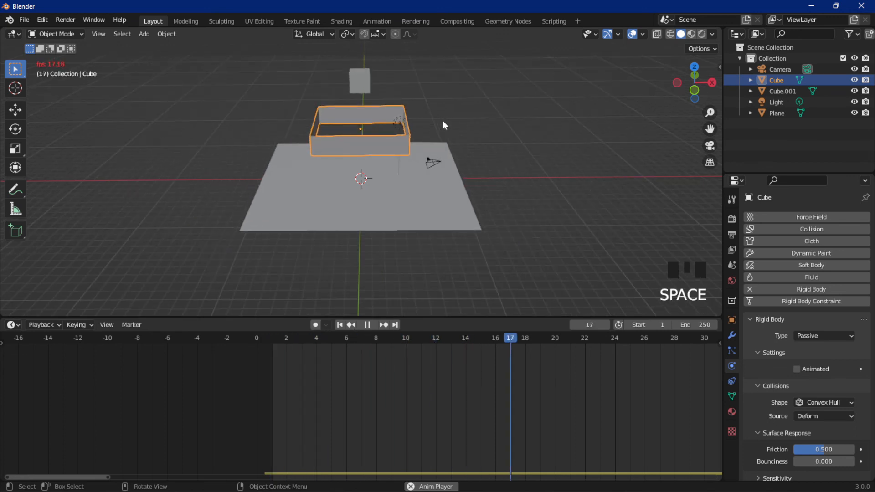
{"action": "middle_click_drag", "start_coordinate": [397, 116], "coordinate": [469, 111]}
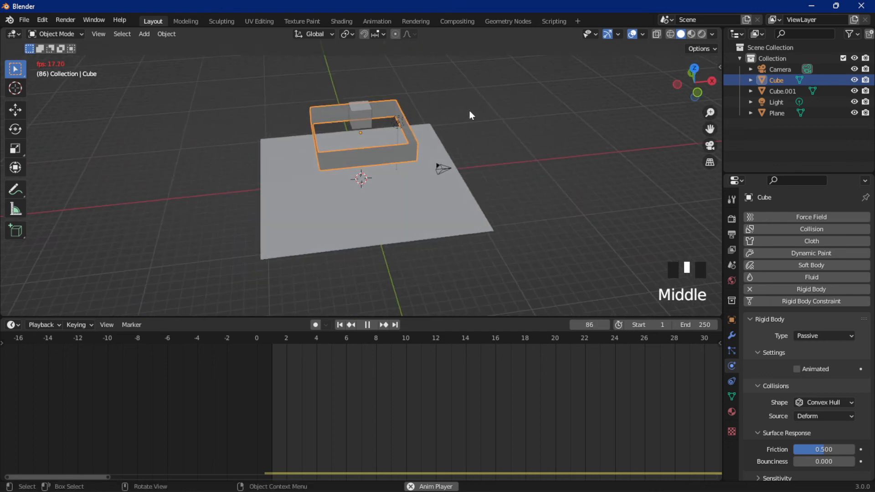
{"action": "left_click", "coordinate": [476, 107]}
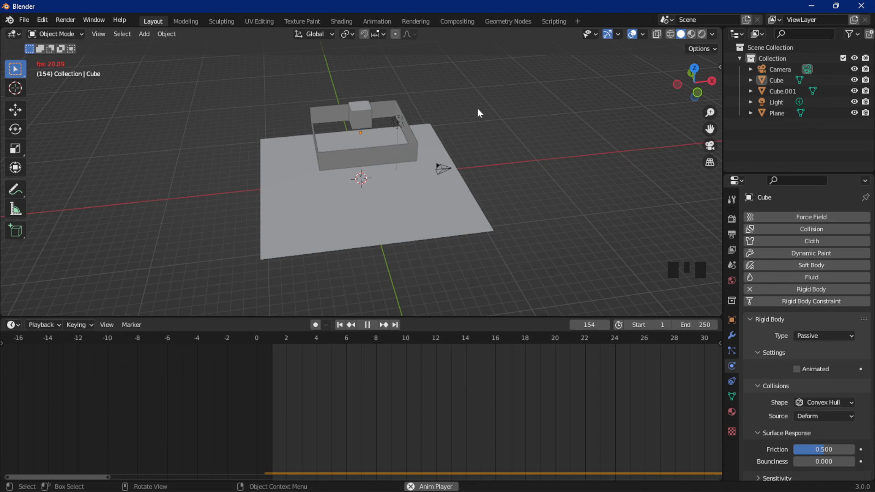
Step: Stop the playback and set the open frame's rigid body collision shape to Compound Parent
{"action": "left_click", "coordinate": [808, 401]}
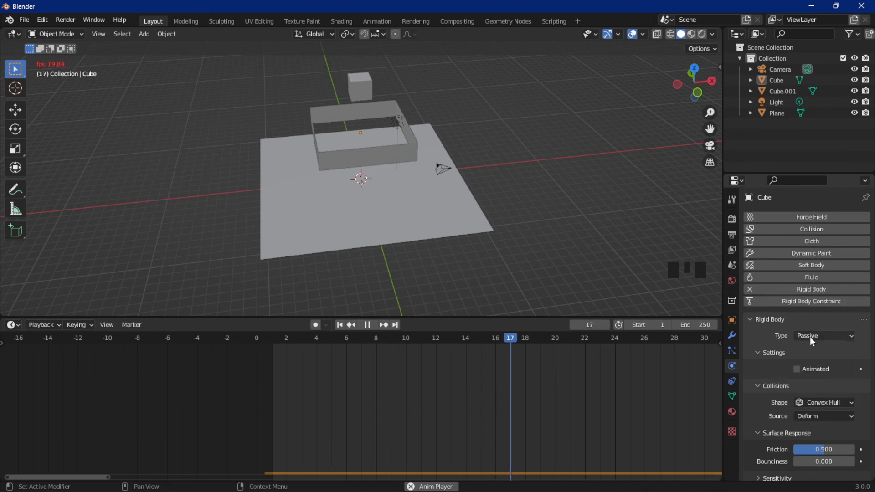
{"action": "key", "text": "space"}
{"action": "left_click", "coordinate": [819, 336]}
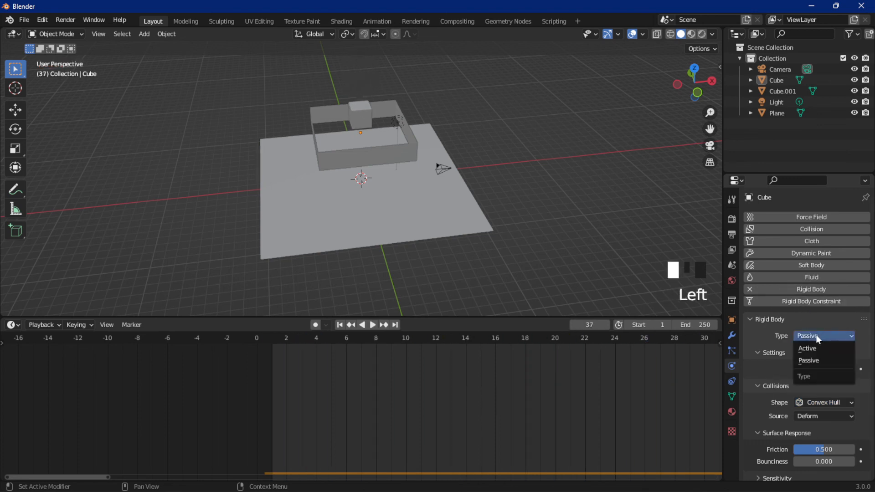
{"action": "left_click", "coordinate": [820, 401]}
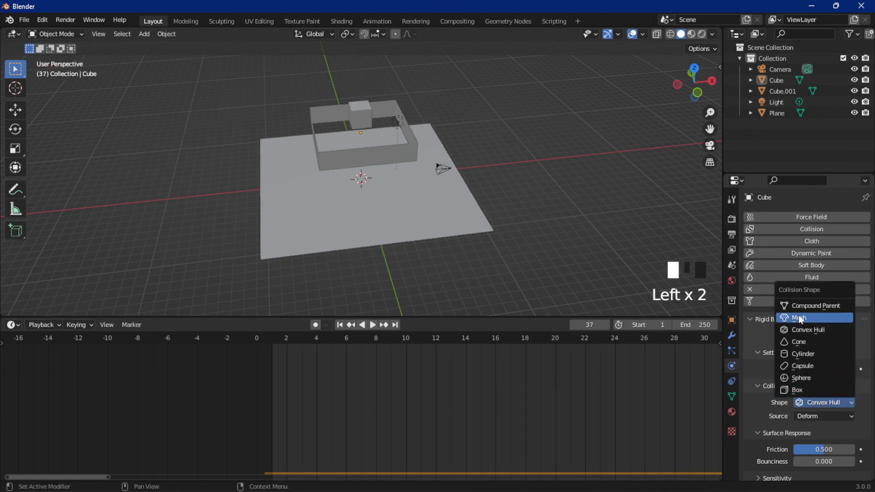
{"action": "left_click", "coordinate": [816, 306]}
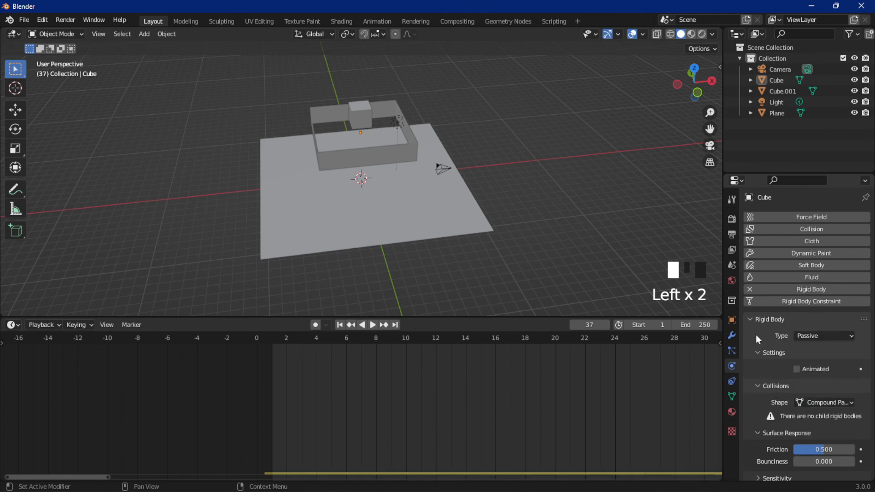
Step: Play the simulation from frame 1 to check how the small cube falls with the frame's Compound Parent shape, and return to frame 1
{"action": "key", "text": "shift+Left"}
{"action": "key", "text": "space"}
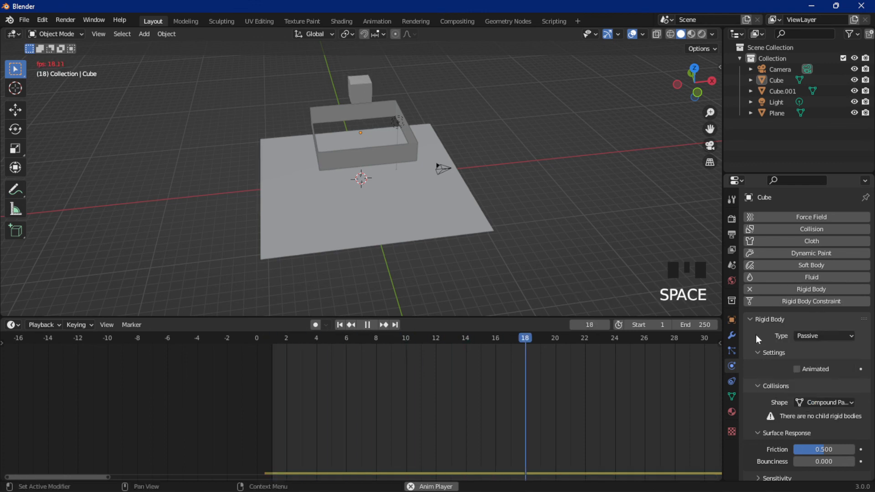
{"action": "key", "text": "space"}
{"action": "key", "text": "space"}
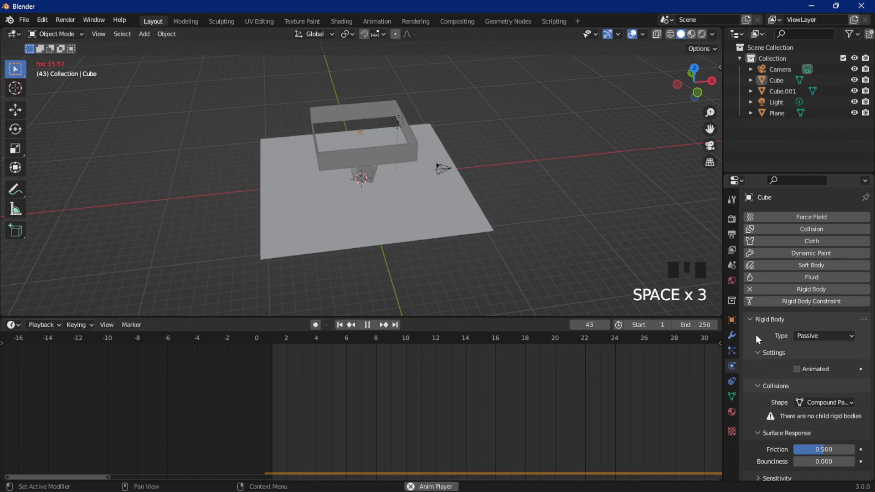
{"action": "key", "text": "space"}
{"action": "key", "text": "shift+Left"}
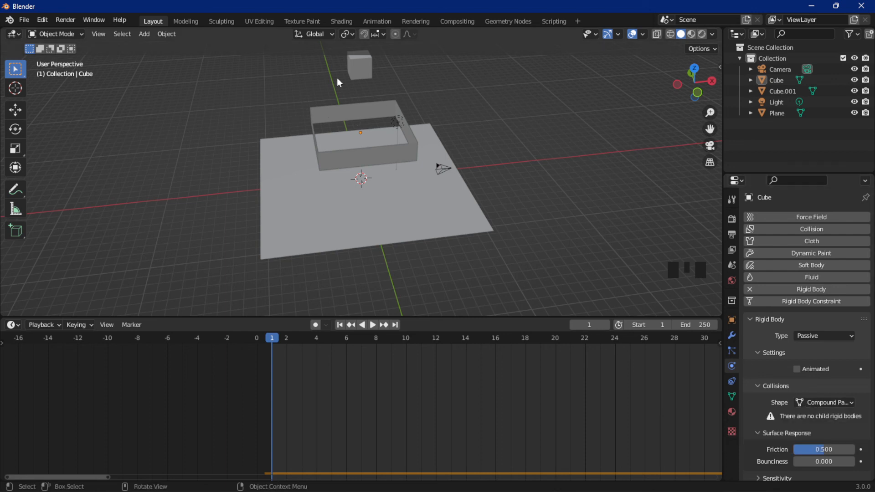
Step: Replay the small cube's fall in a closer, lower view of the open frame, and rewind to the first frame
{"action": "scroll", "coordinate": [486, 143], "scroll_direction": "down", "scroll_amount": 1}
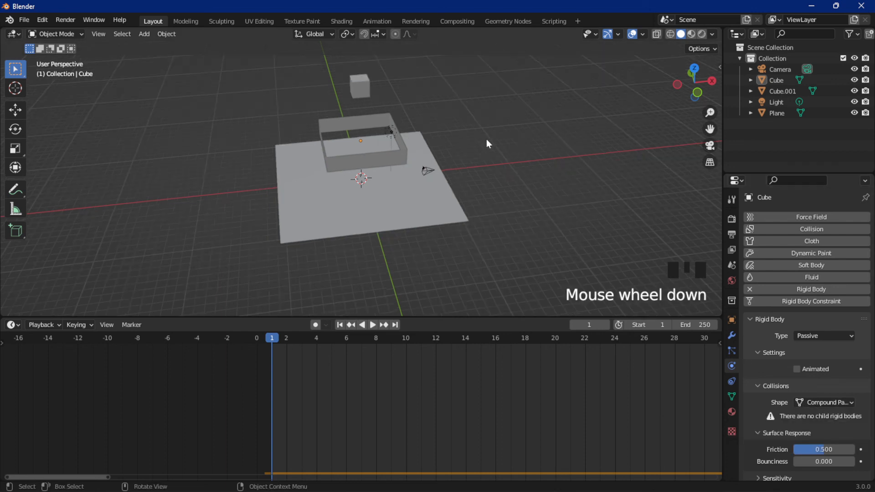
{"action": "left_click_drag", "start_coordinate": [710, 129], "coordinate": [697, 187]}
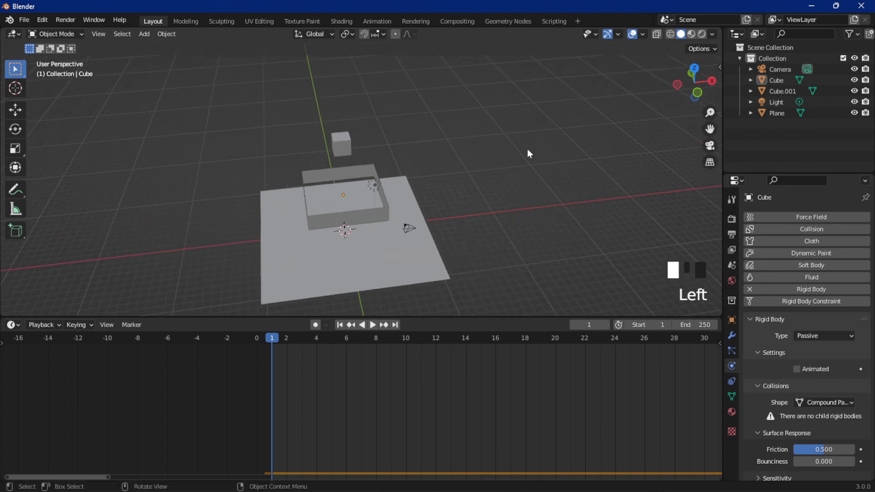
{"action": "scroll", "coordinate": [521, 153], "scroll_direction": "up", "scroll_amount": 3}
{"action": "middle_click_drag", "start_coordinate": [519, 151], "coordinate": [505, 134]}
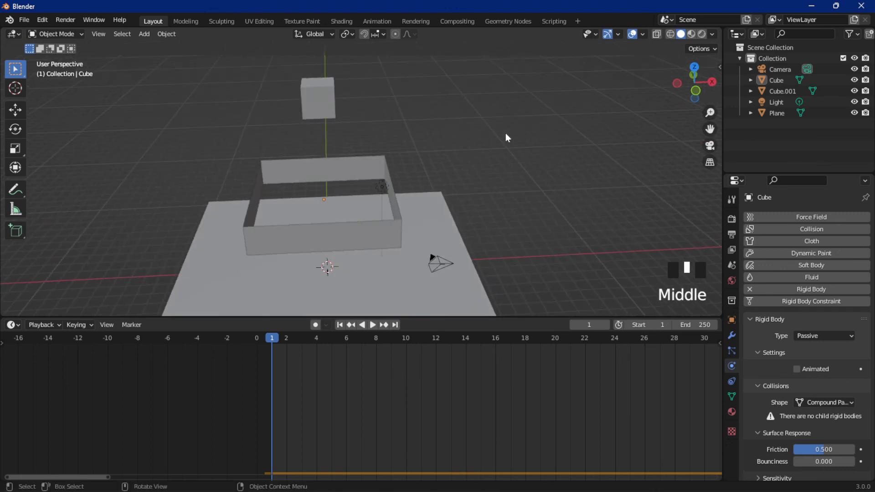
{"action": "key", "text": "space"}
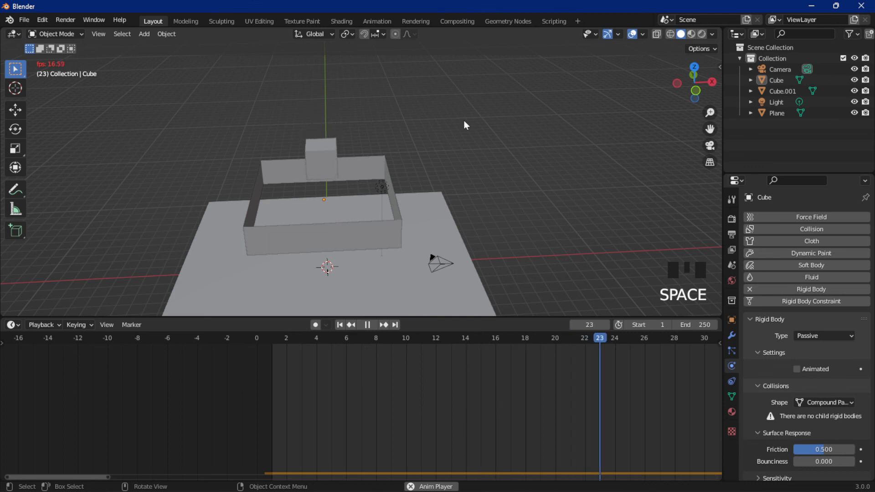
{"action": "key", "text": "space"}
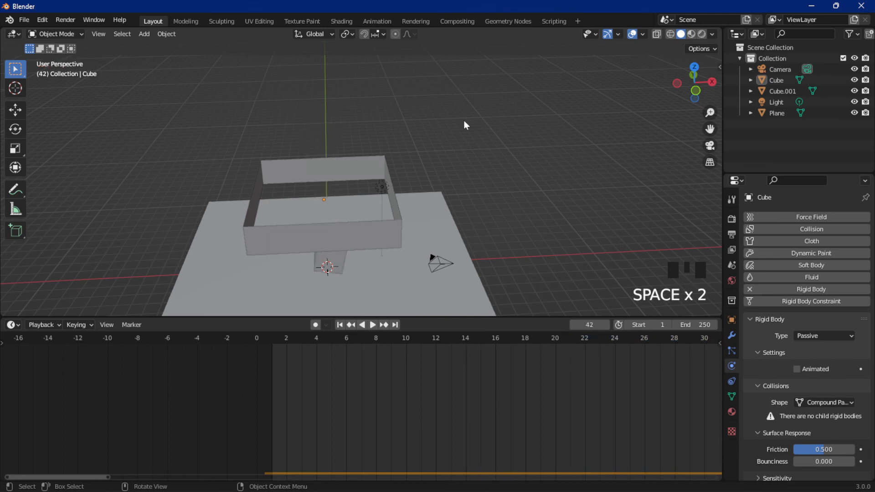
{"action": "key", "text": "shift+Left"}
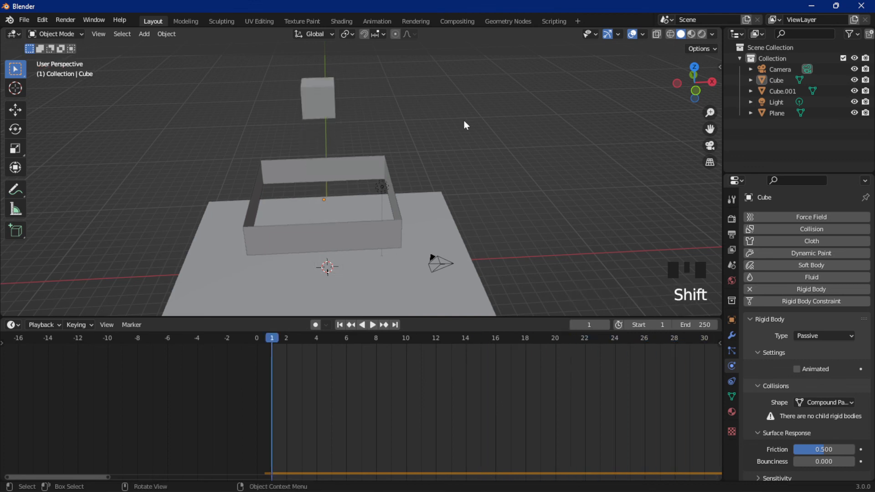